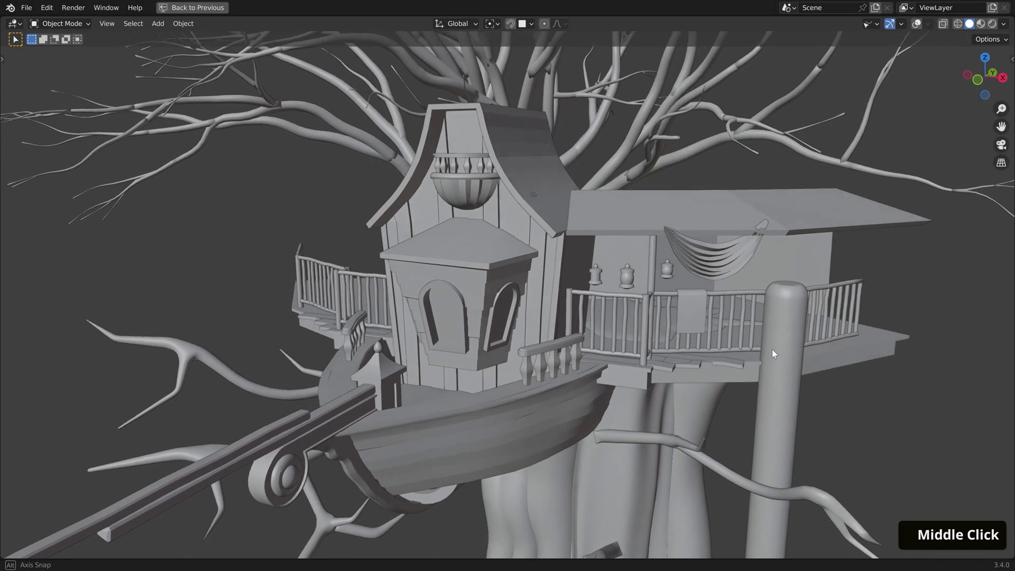
# - Orbit around the grey solid-shaded treehouse model to inspect it
pyautogui.moveTo(772, 349); pyautogui.dragTo(752, 353, button='middle')
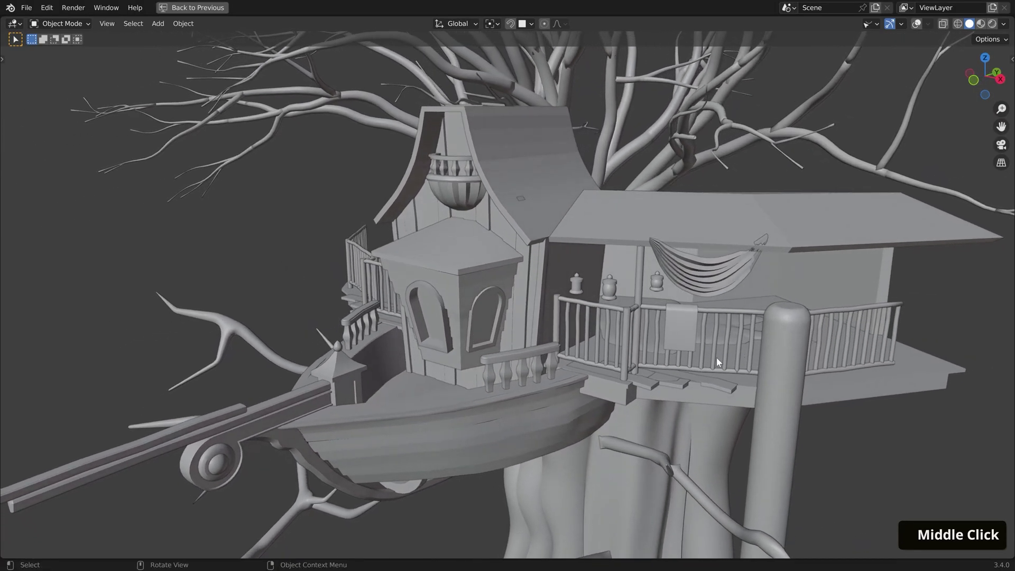
# - Orbit to a frontal view and switch the viewport to Rendered shading
pyautogui.moveTo(686, 365)
pyautogui.mouseDown(button='middle')
pyautogui.moveTo(747, 350)
pyautogui.moveTo(739, 381)
pyautogui.moveTo(724, 382)
pyautogui.mouseUp(button='middle')
pyautogui.click(992, 23)
pyautogui.scroll(2, 721, 382)
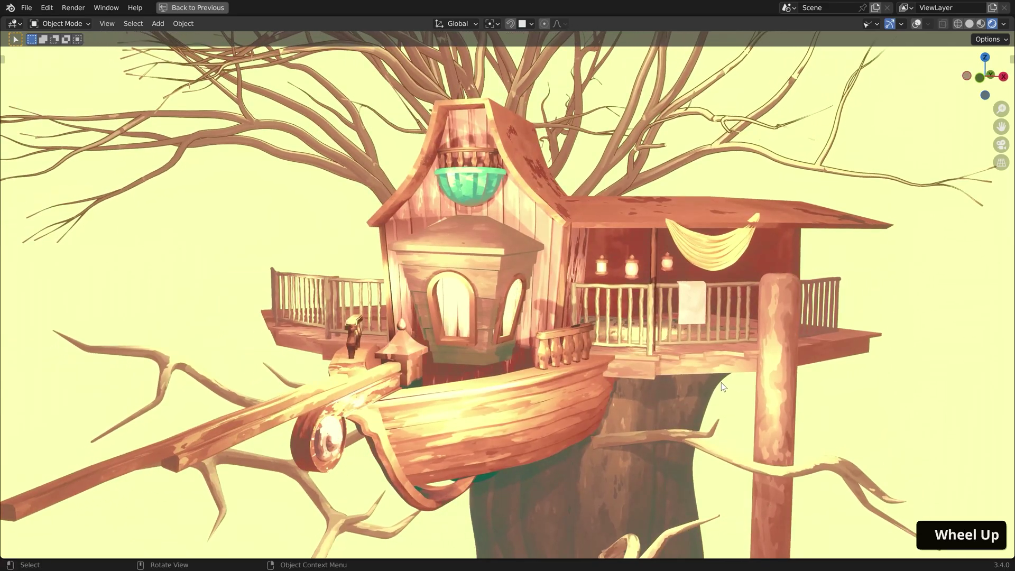
pyautogui.scroll(3, 721, 383)
# - Make Grease Pencil objects visible to reveal the foliage, then hide and reshow it to compare
pyautogui.click(870, 23)
pyautogui.click(894, 171)
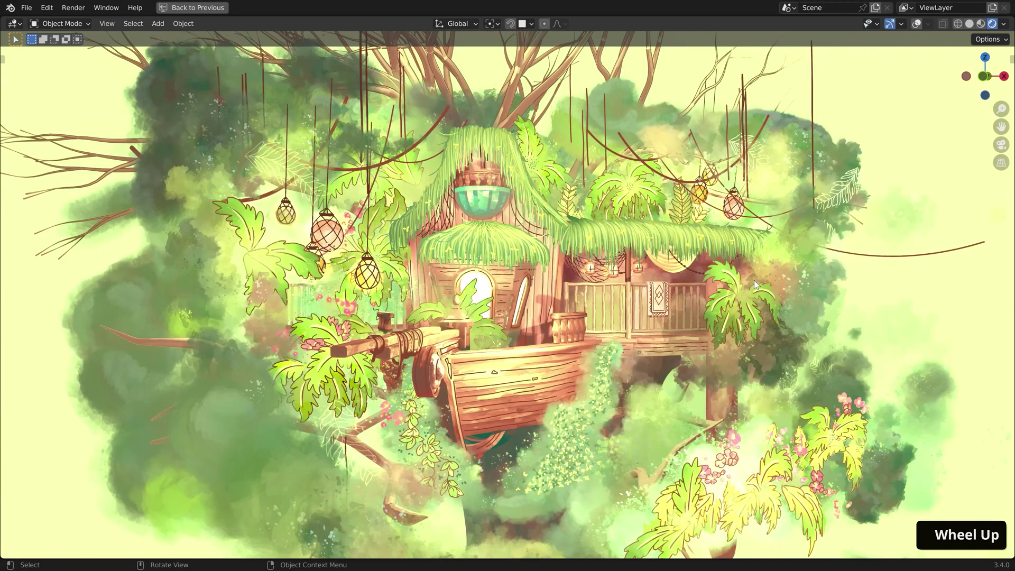
pyautogui.moveTo(737, 264)
pyautogui.mouseDown(button='middle')
pyautogui.moveTo(695, 299)
pyautogui.moveTo(744, 291)
pyautogui.moveTo(799, 318)
pyautogui.moveTo(767, 305)
pyautogui.mouseUp(button='middle')
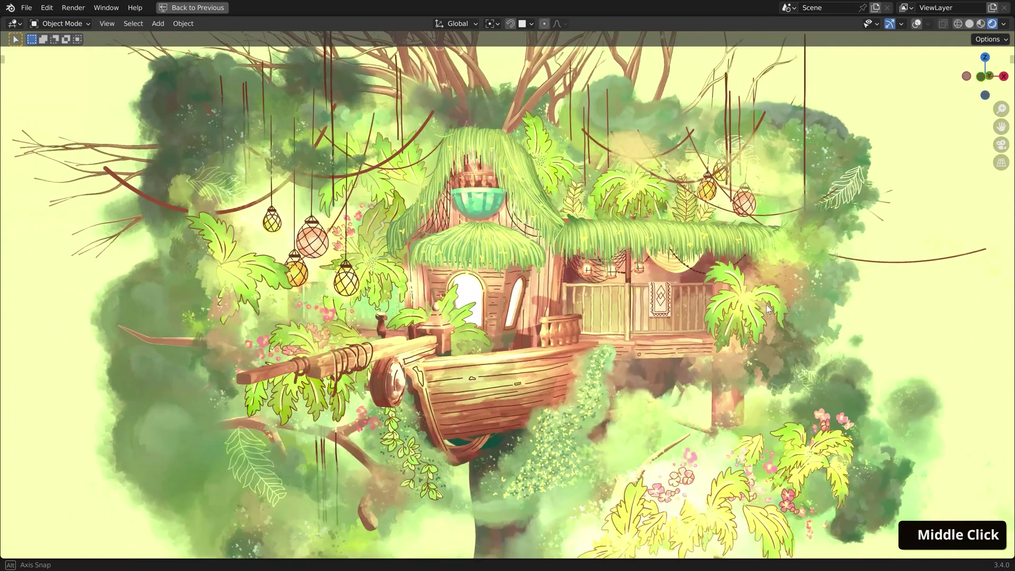
pyautogui.click(877, 23)
pyautogui.click(893, 171)
pyautogui.click(893, 172)
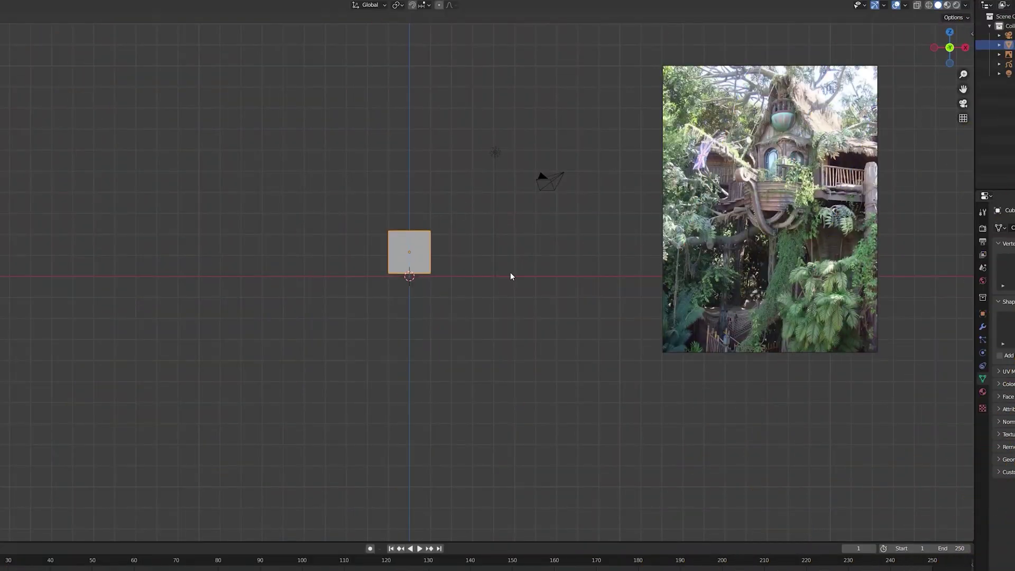
# - Inspect the starting cube and new cylinder from top, front and perspective views
pyautogui.moveTo(509, 271); pyautogui.dragTo(402, 275, button='middle')
pyautogui.press('KP_7')
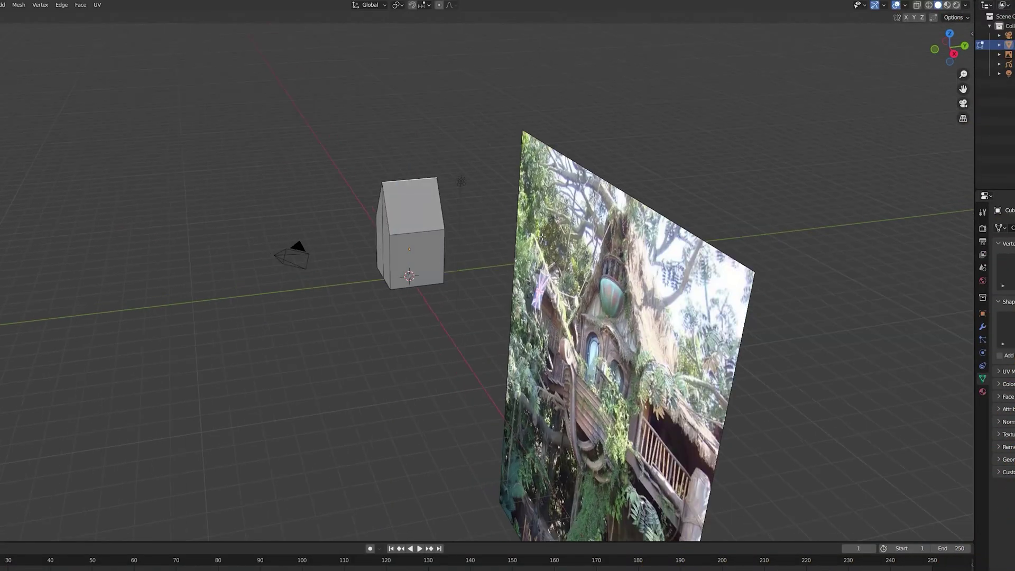
pyautogui.press('KP_1')
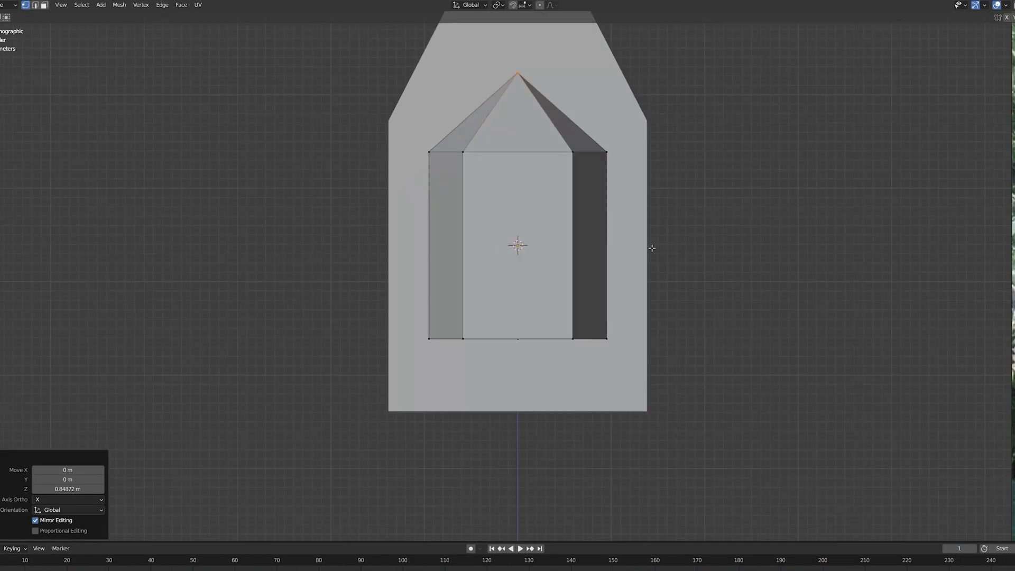
pyautogui.moveTo(682, 296); pyautogui.dragTo(702, 315, button='middle')
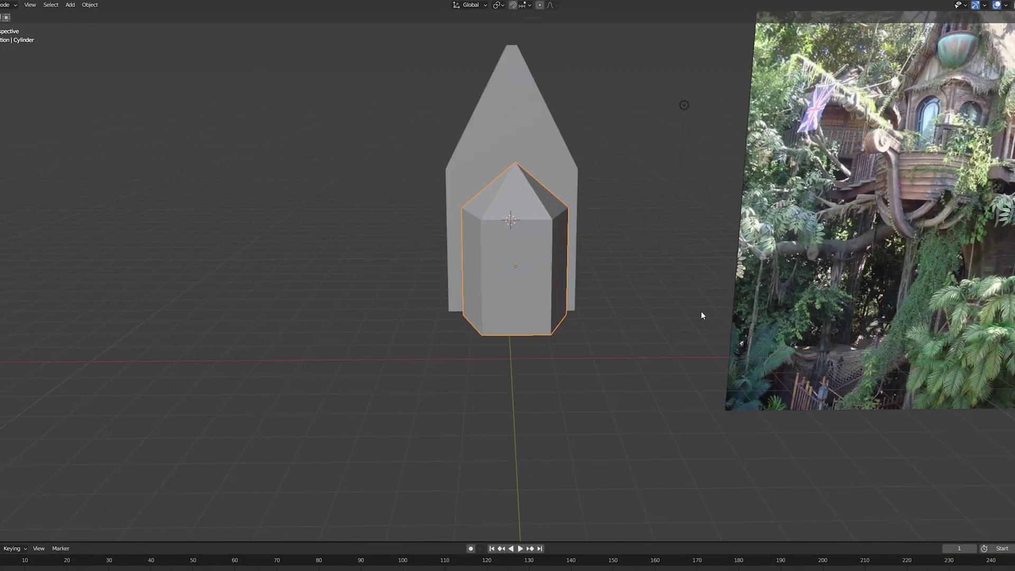
# - Move the cylinder in front of the house along a single axis
pyautogui.press('Tab')
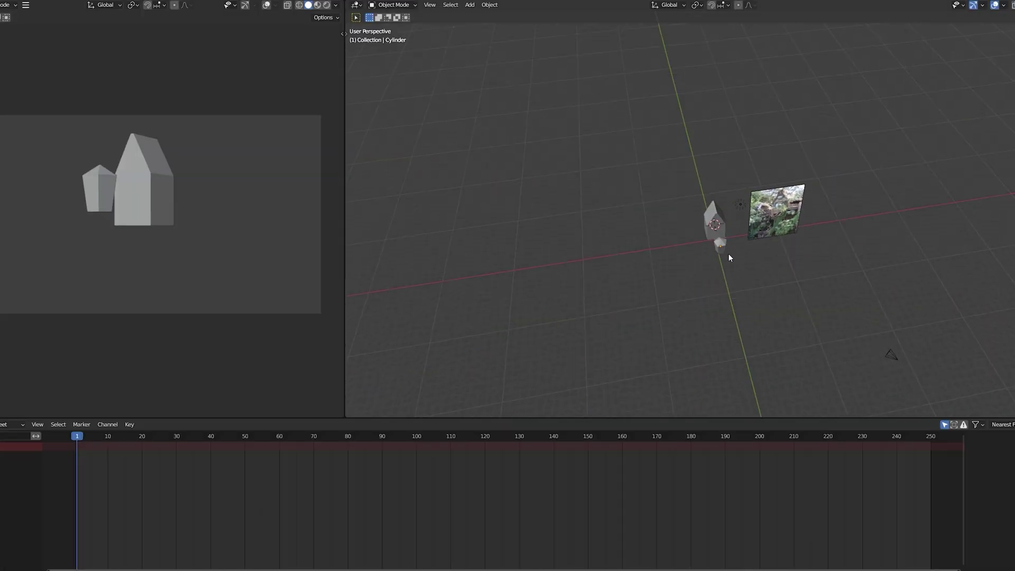
pyautogui.press('KP_7')
pyautogui.press('g')
pyautogui.click(811, 311)
pyautogui.press('KP_Decimal')
pyautogui.moveTo(814, 281); pyautogui.dragTo(891, 310, button='middle')
pyautogui.scroll(2, 181, 279)
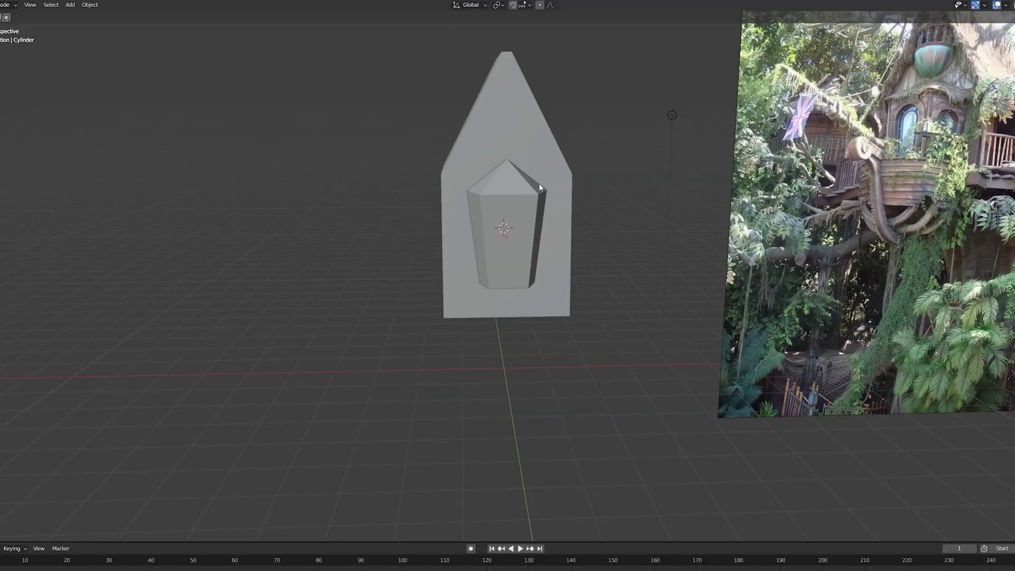
pyautogui.scroll(-4, 539, 186)
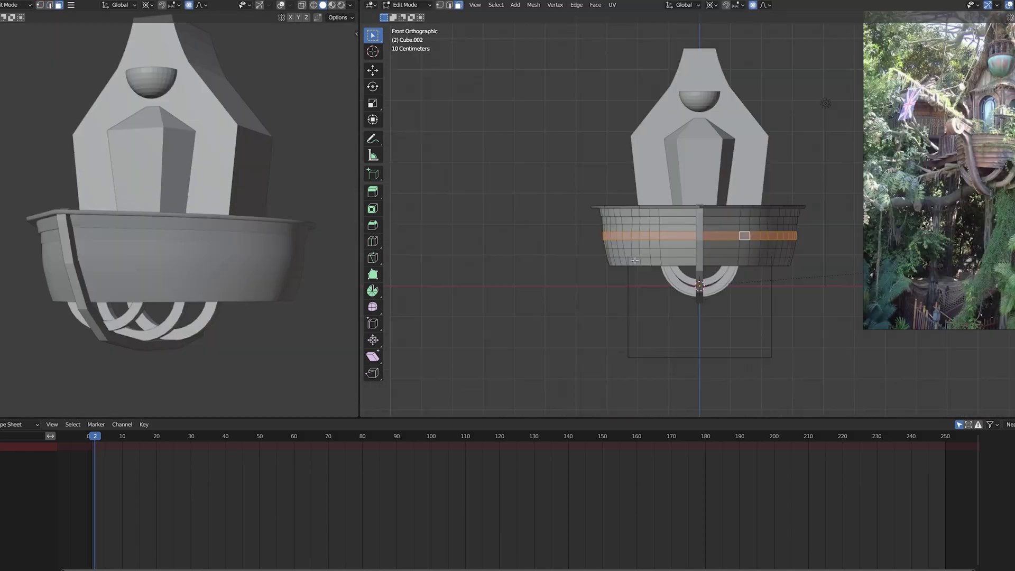
# - Deepen the hull by extruding its lower faces in X-ray view
pyautogui.scroll(3, 687, 222)
pyautogui.hotkey('alt', 'z')
pyautogui.moveTo(961, 337); pyautogui.dragTo(365, 231)
pyautogui.press('e')
pyautogui.click(957, 249)
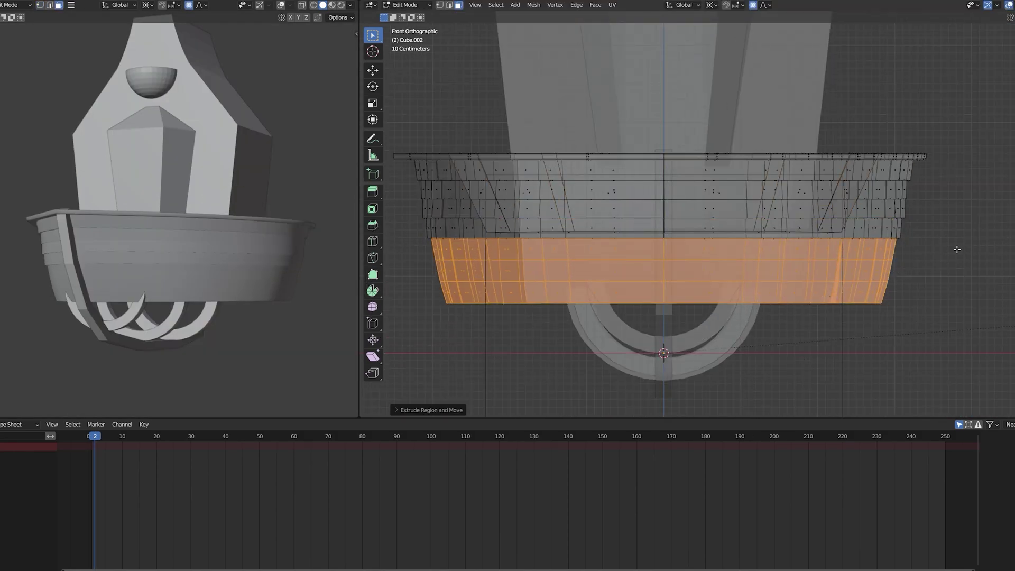
pyautogui.moveTo(952, 333); pyautogui.dragTo(408, 268)
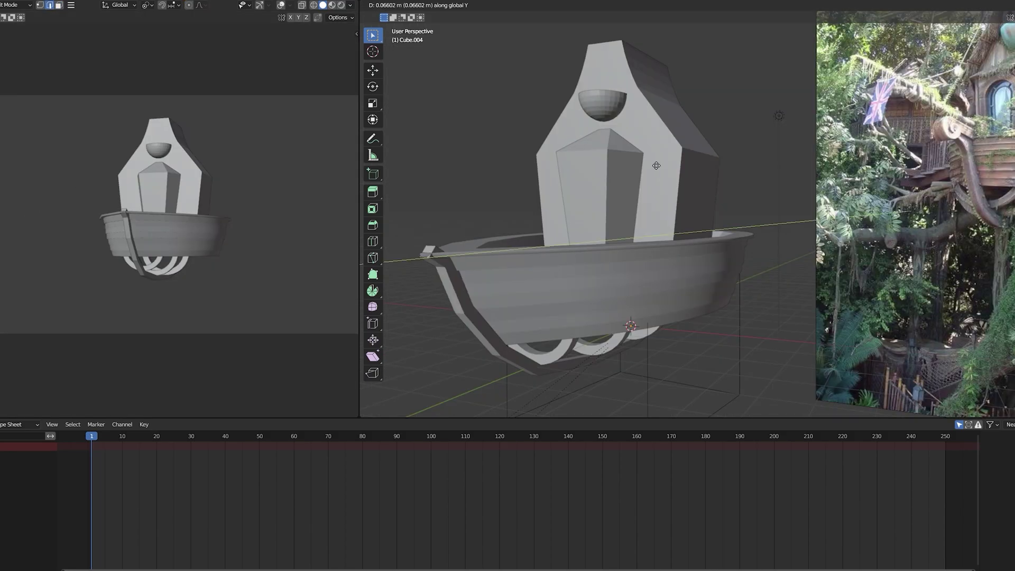
# - Curl the bow by moving its tip vertices up along Z and along Y
pyautogui.moveTo(439, 259); pyautogui.dragTo(496, 280)
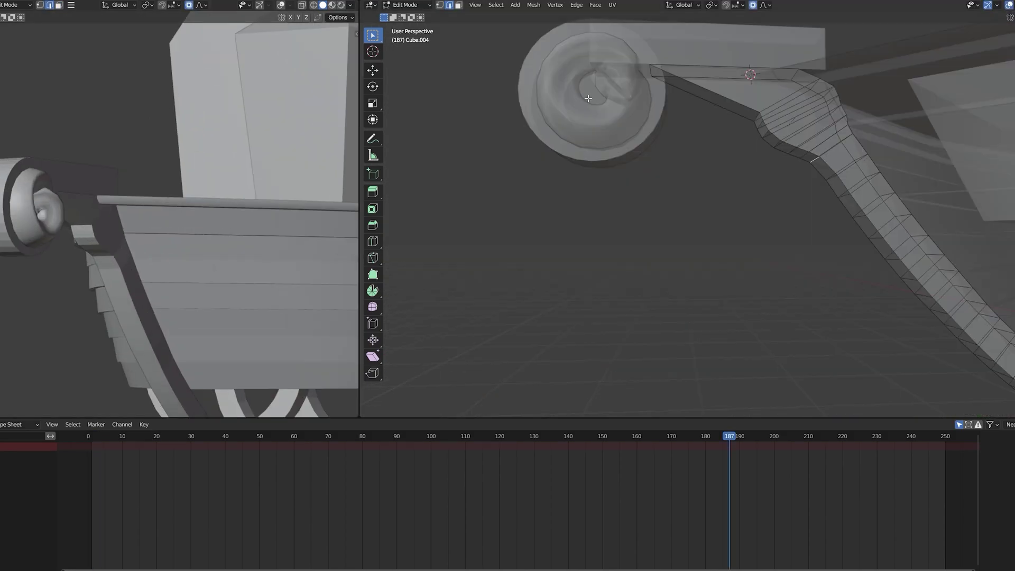
pyautogui.press('g')
pyautogui.press('z')
pyautogui.click(739, 121)
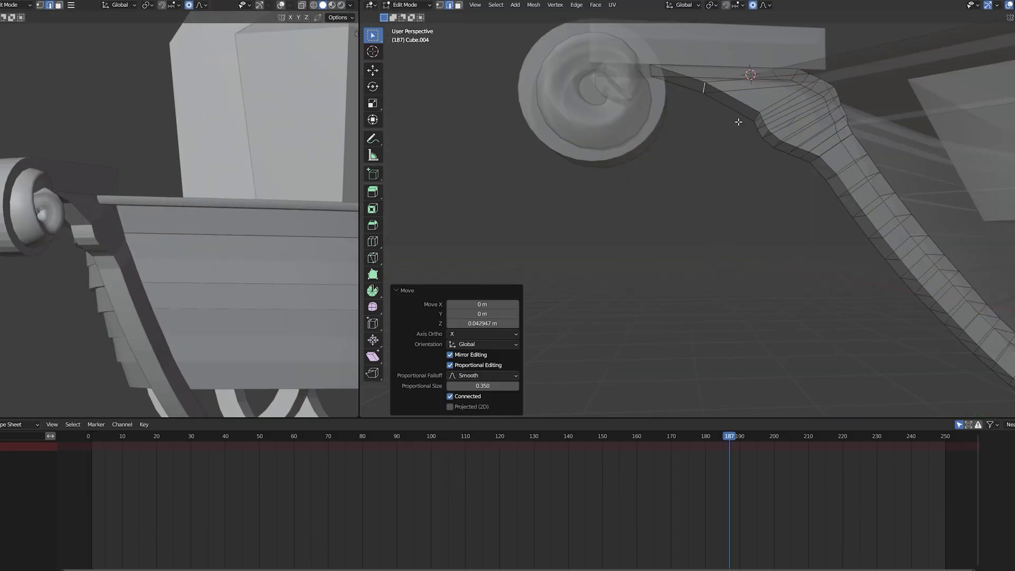
pyautogui.press('g')
pyautogui.press('y')
pyautogui.click(785, 137)
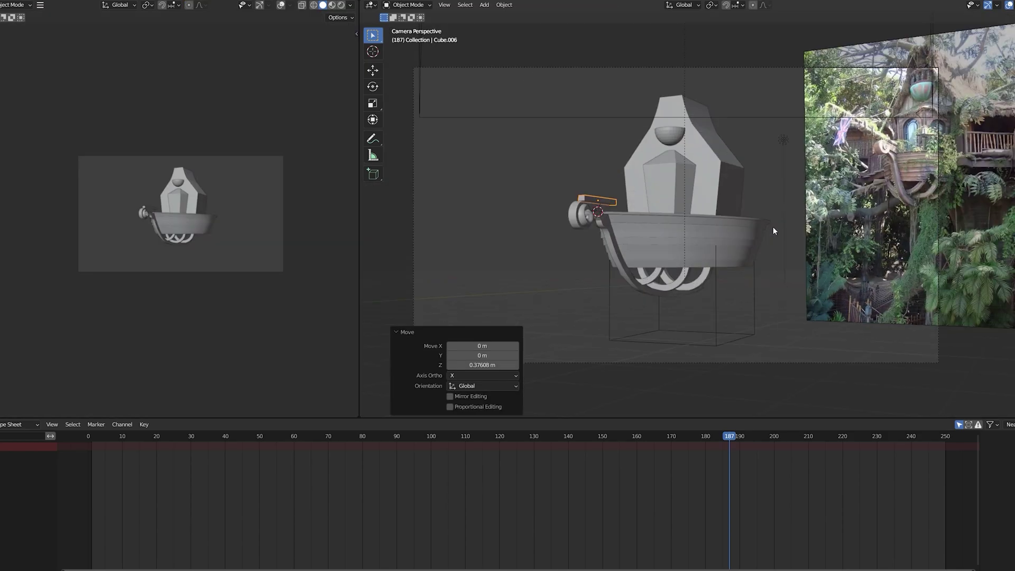
# - Stretch the bowsprit block along Y, scale it on X and lift it vertically
pyautogui.press('g')
pyautogui.press('y')
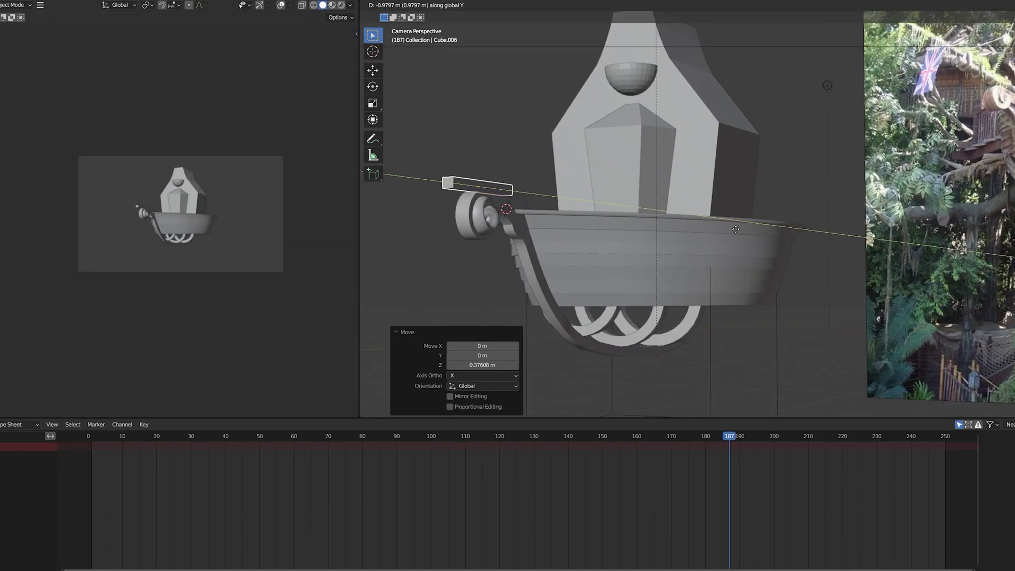
pyautogui.click(622, 127)
pyautogui.press('g')
pyautogui.press('y')
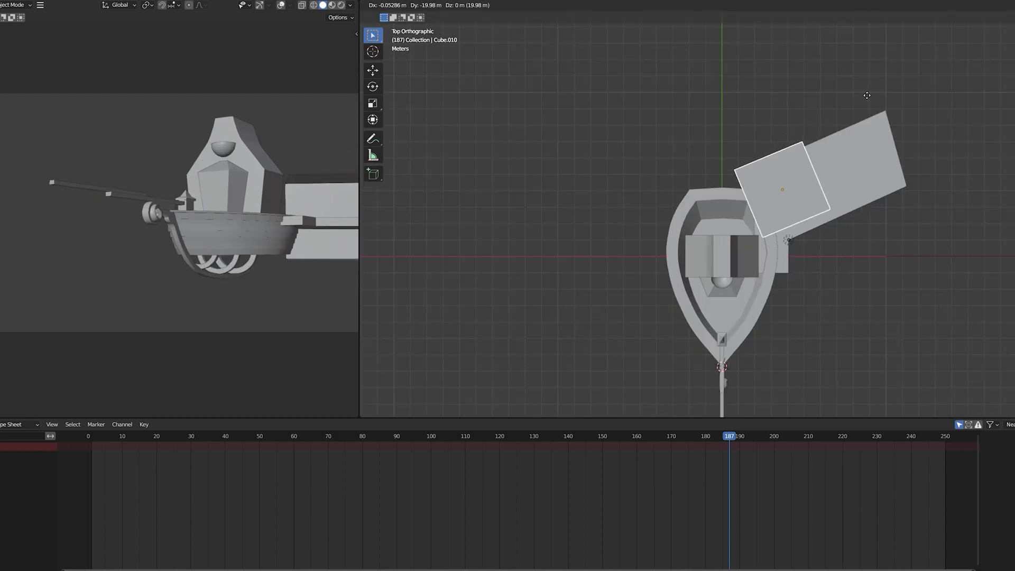
pyautogui.press('s')
pyautogui.press('x')
pyautogui.press('x')
pyautogui.press('Return')
pyautogui.press('g')
pyautogui.hotkey('shift', 'z')
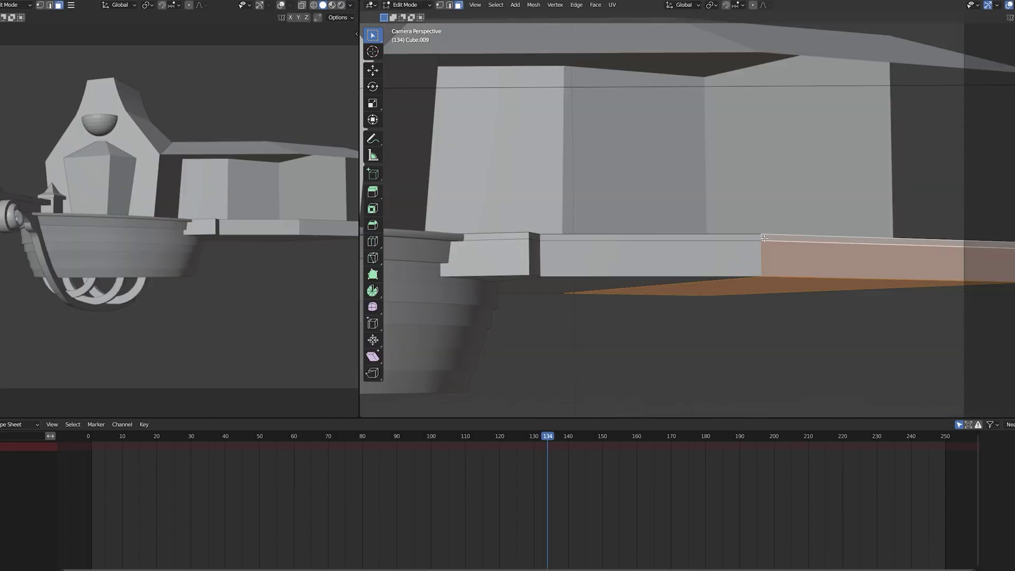
# - Extrude the deck's end face outward and move the deck piece vertically into place
pyautogui.press('e')
pyautogui.press('Return')
pyautogui.press('Tab')
pyautogui.press('g')
pyautogui.press('z')
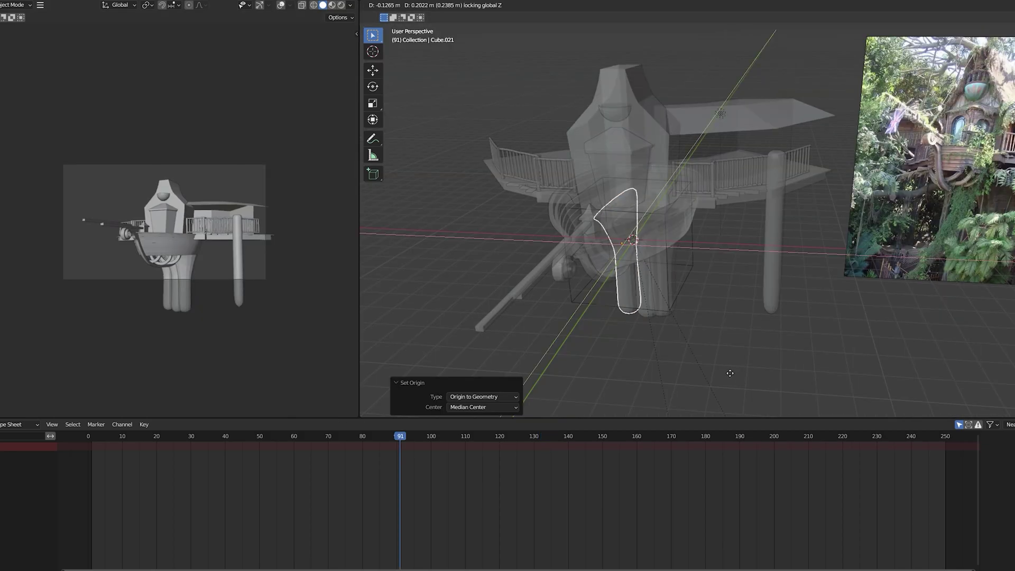
pyautogui.press('g')
pyautogui.click(662, 275)
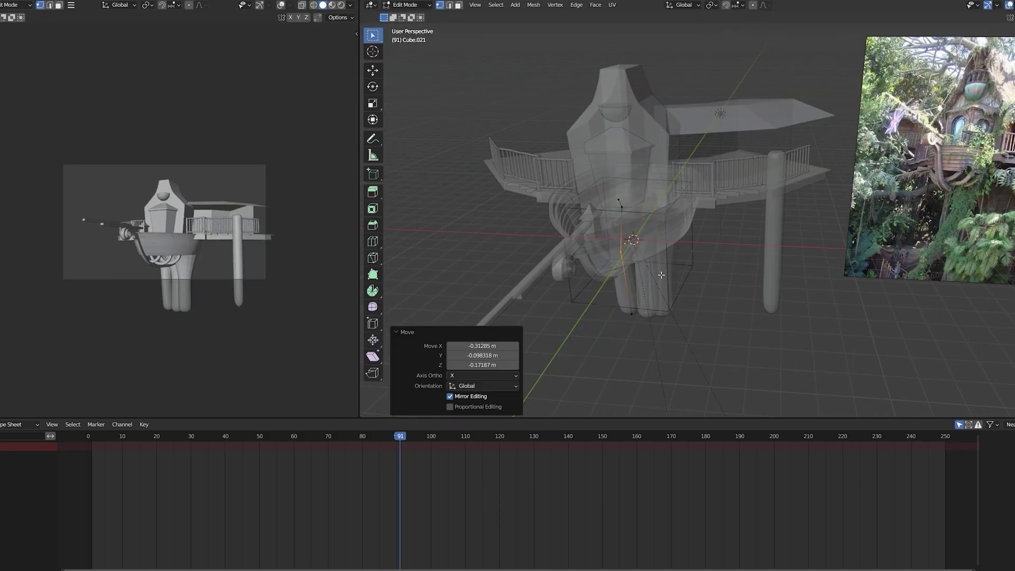
# - Give the trunk level-2 subdivision and bulging roots, then load a Sapling tree preset
pyautogui.press('Tab')
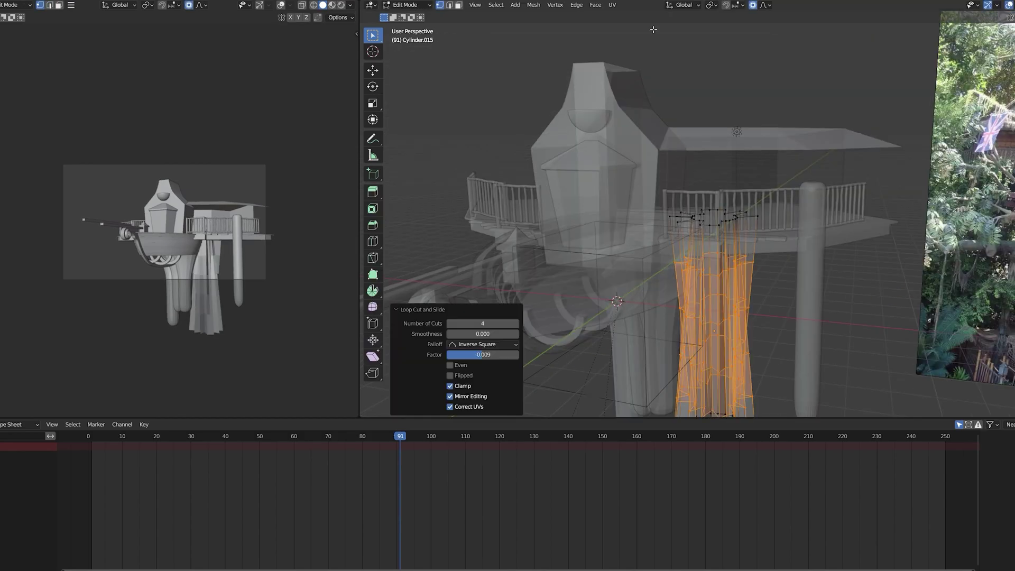
pyautogui.press('Tab')
pyautogui.hotkey('ctrl', '2')
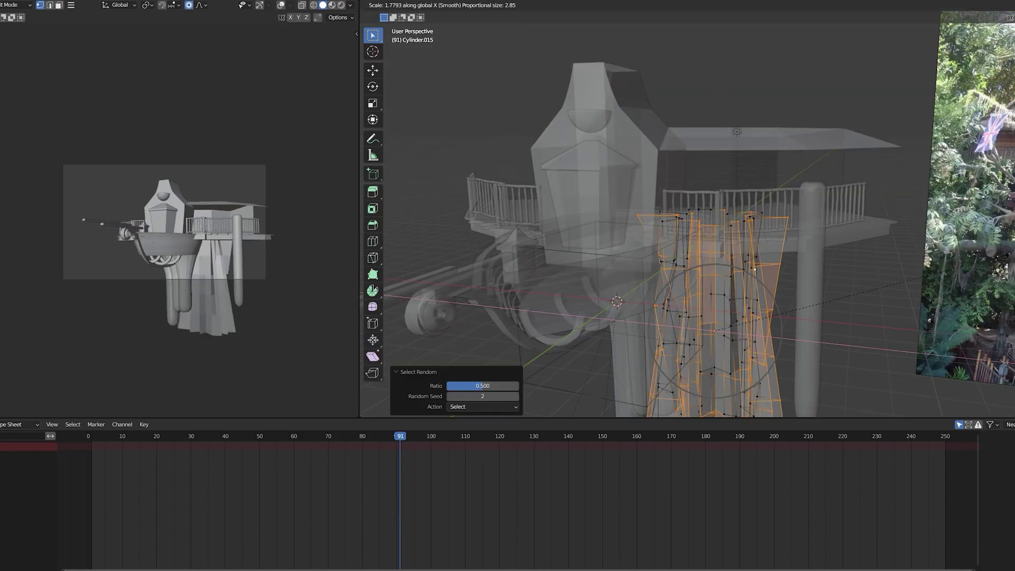
pyautogui.press('Tab')
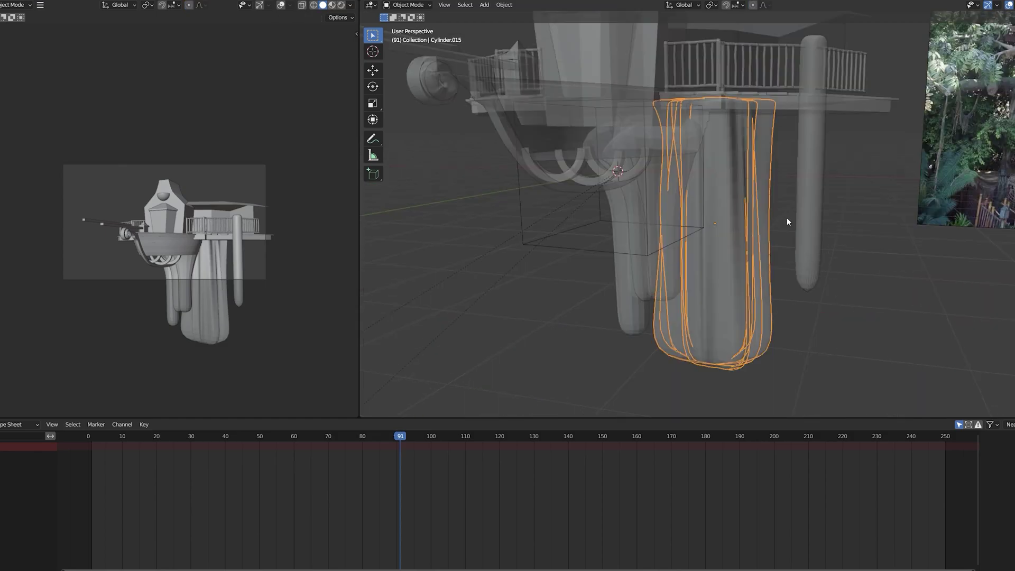
pyautogui.press('Tab')
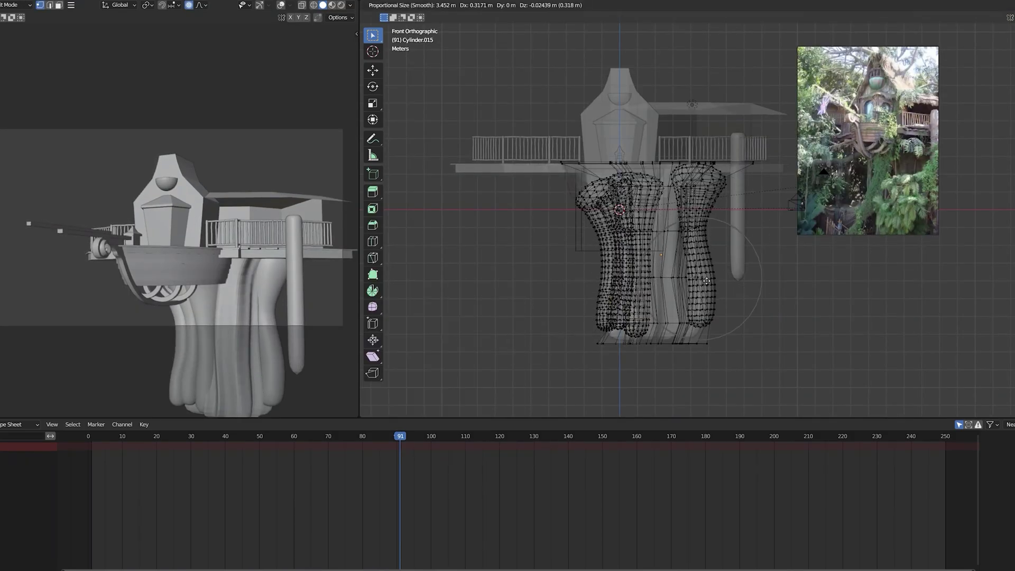
pyautogui.moveTo(709, 232); pyautogui.dragTo(655, 219, button='middle')
pyautogui.click(655, 219)
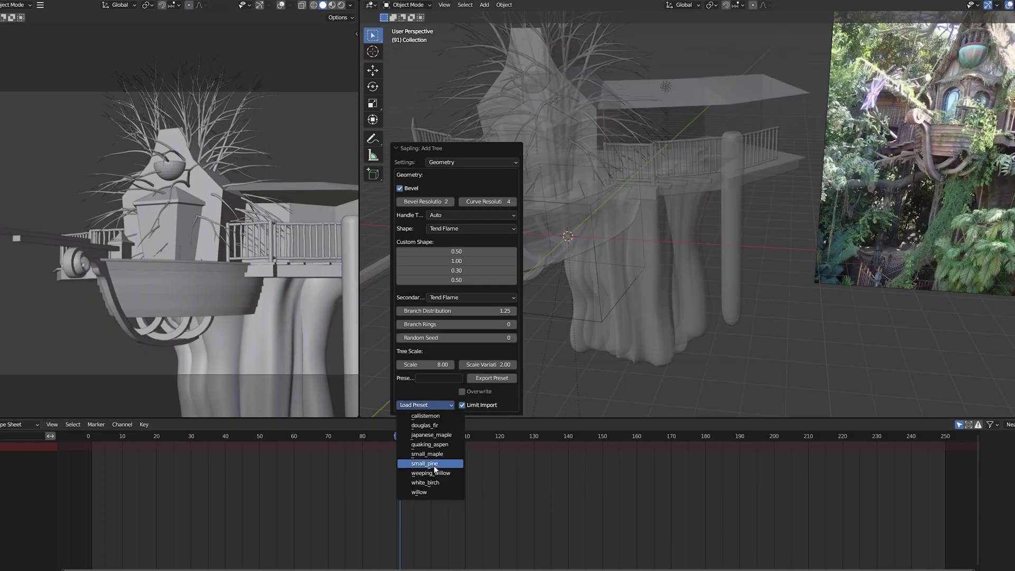
pyautogui.click(428, 471)
pyautogui.moveTo(486, 365); pyautogui.dragTo(502, 365)
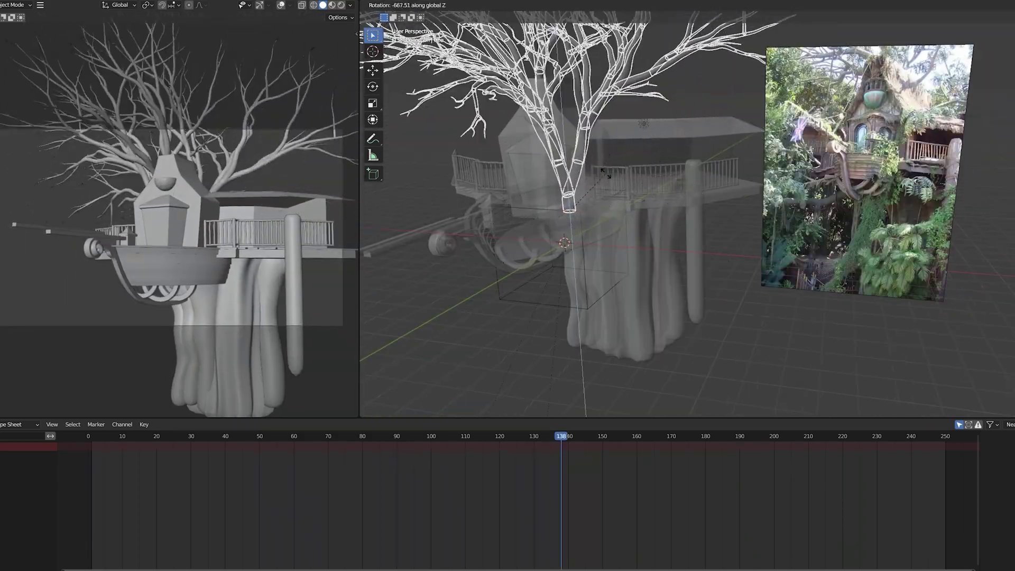
# - Place the rotated tree and insert a Shader to RGB node into the BSDF link
pyautogui.click(616, 215)
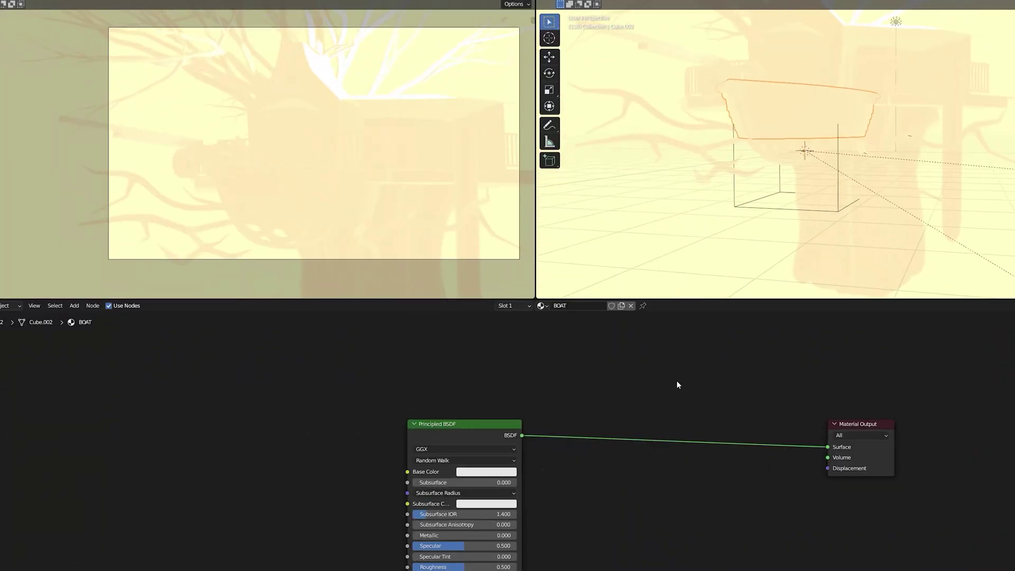
pyautogui.hotkey('shift', 'a')
pyautogui.write('shader')
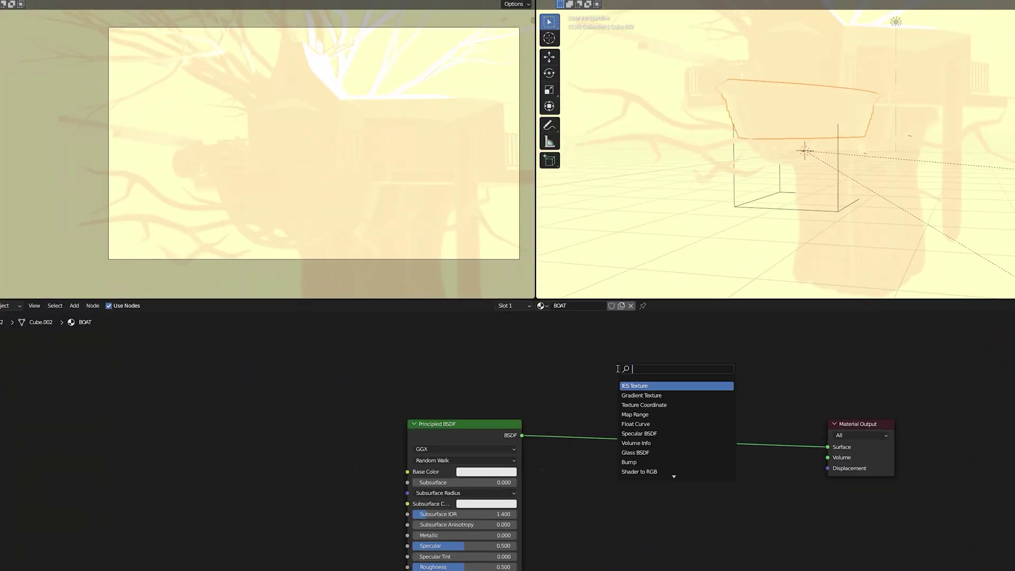
pyautogui.press('Return')
pyautogui.click(546, 440)
# - Add a ColorRamp before the Material Output and tighten its stops for hard shading
pyautogui.hotkey('shift', 'a')
pyautogui.write('color')
pyautogui.press('Return')
pyautogui.click(760, 445)
pyautogui.moveTo(771, 416); pyautogui.dragTo(747, 416)
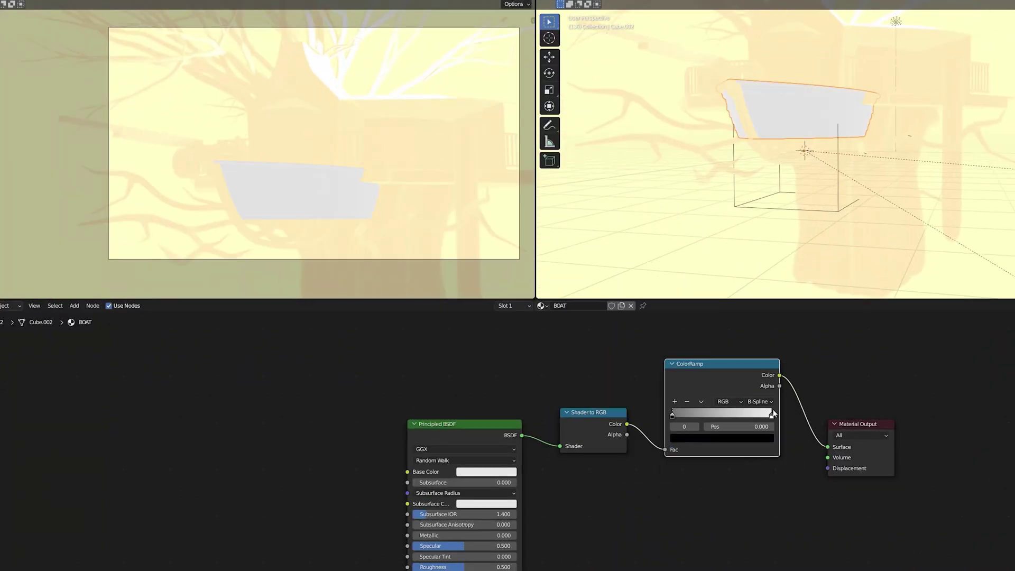
pyautogui.moveTo(673, 416); pyautogui.dragTo(731, 418)
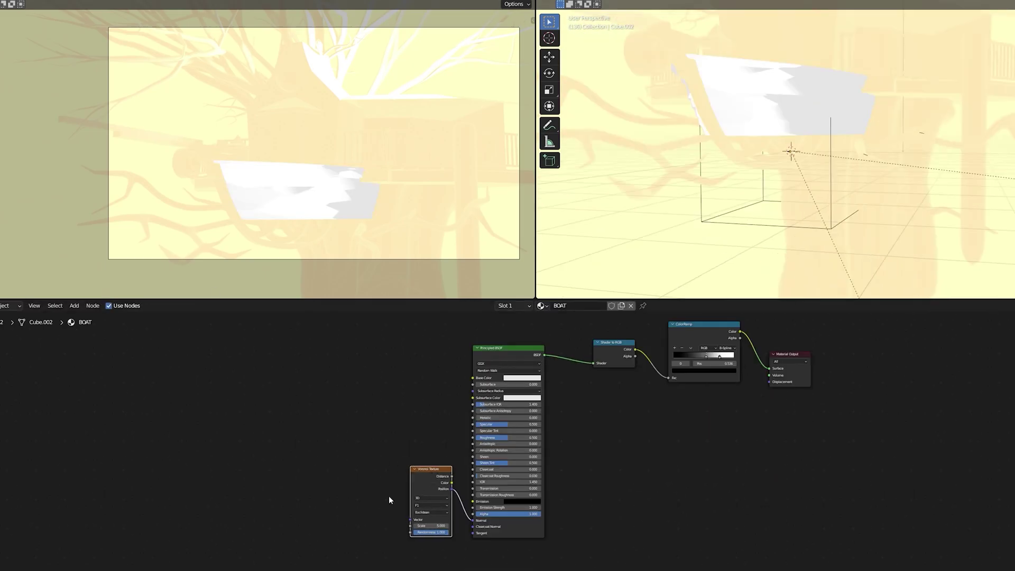
# - Feed the mix into the Voronoi Texture and texture coordinates through a Mapping node into the Noise
pyautogui.scroll(3, 512, 513)
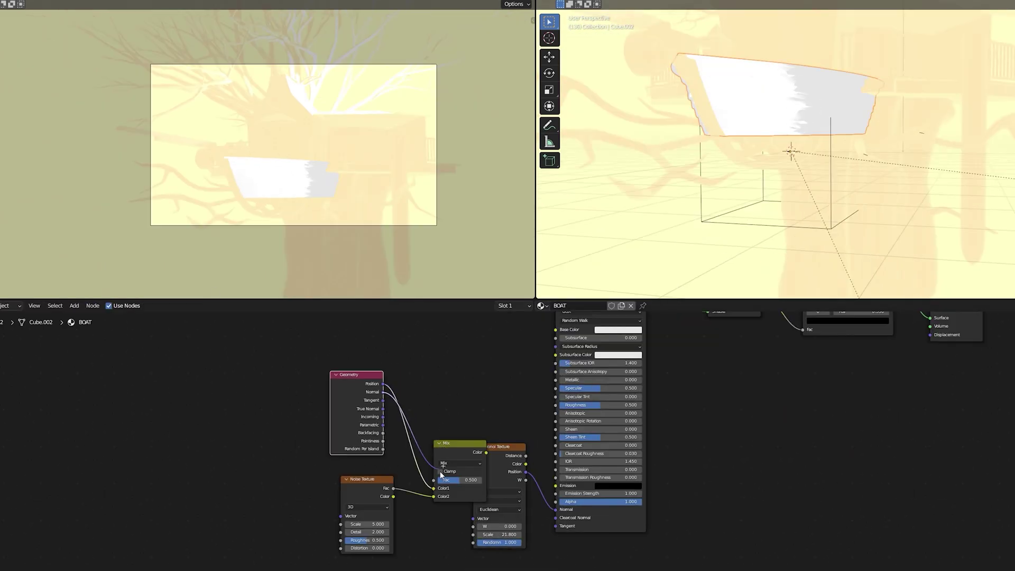
pyautogui.moveTo(440, 471); pyautogui.dragTo(472, 520)
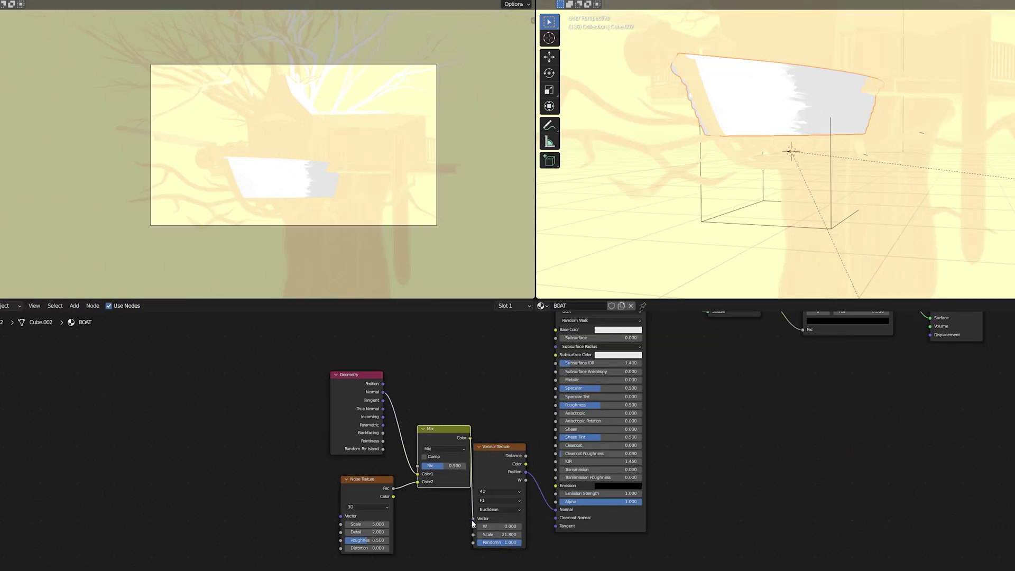
pyautogui.click(354, 482)
pyautogui.moveTo(354, 481); pyautogui.dragTo(474, 444, button='middle')
pyautogui.hotkey('ctrl', 't')
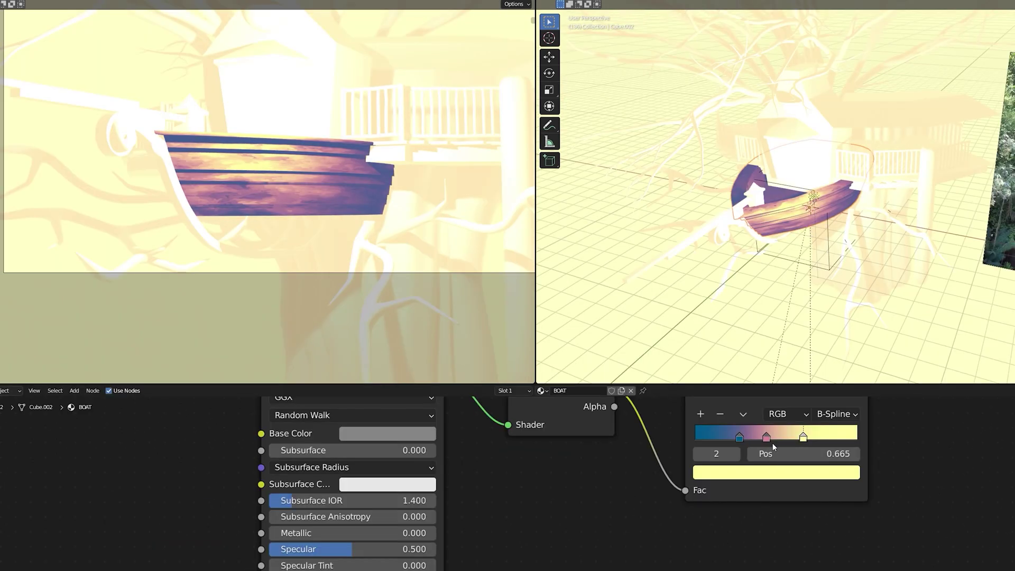
# - Recolour a ramp stop and select a tree branch object for duplicating
pyautogui.click(776, 472)
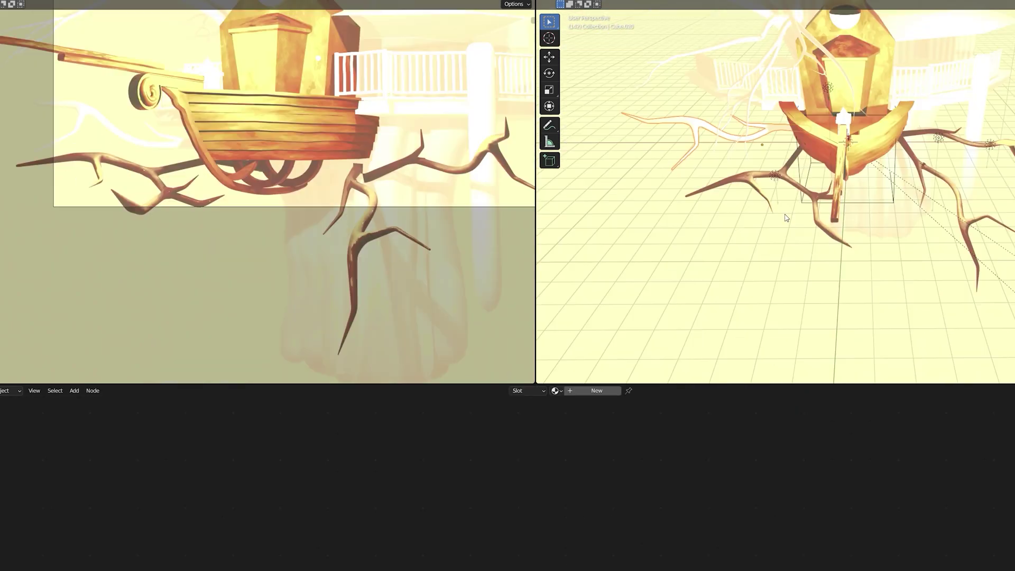
pyautogui.click(787, 193)
pyautogui.rightClick(665, 132)
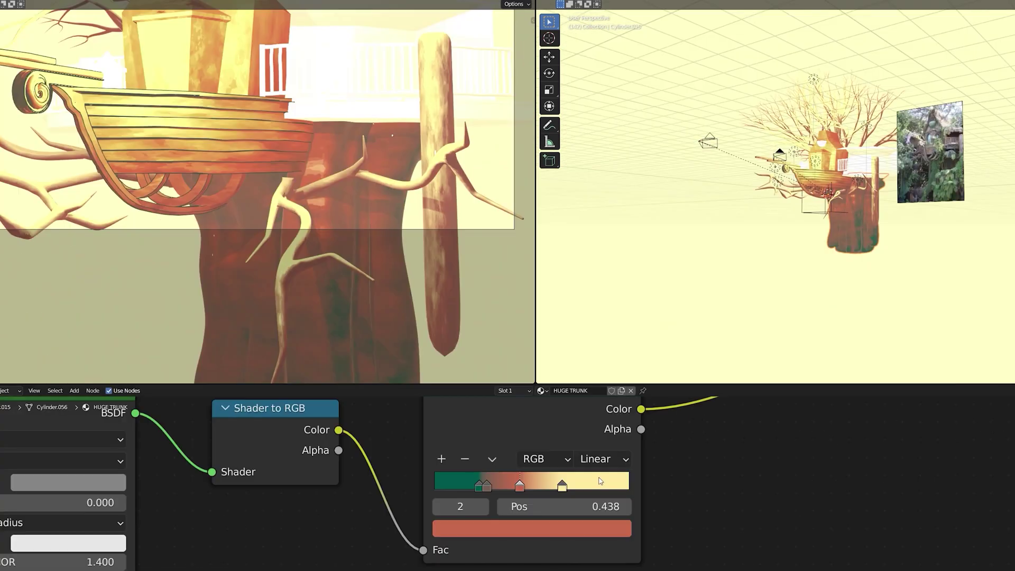
# - Shift the ColorRamp shading threshold and orbit close to view the green grass roof
pyautogui.moveTo(559, 494); pyautogui.dragTo(521, 494)
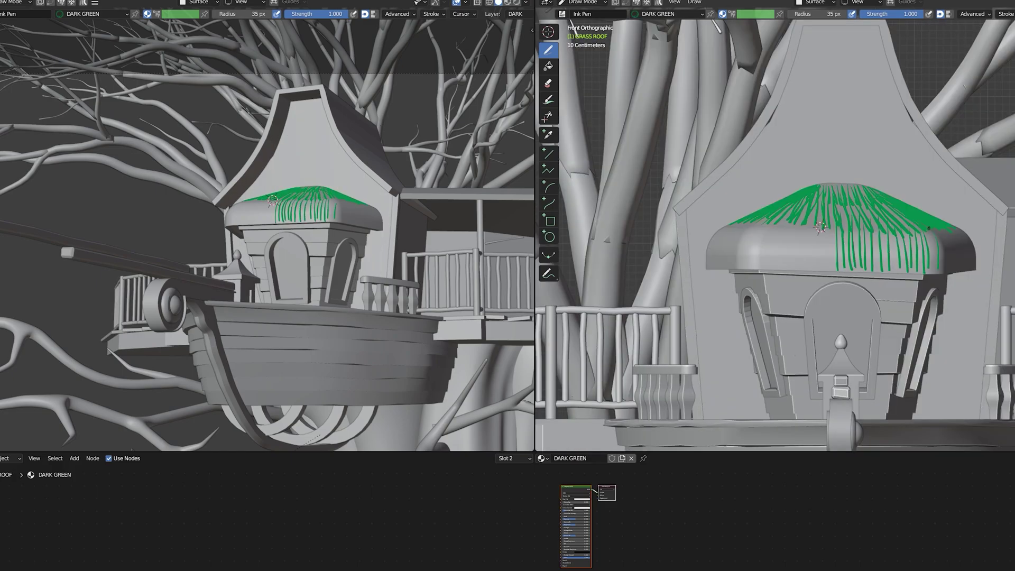
pyautogui.moveTo(907, 204); pyautogui.dragTo(873, 289, button='middle')
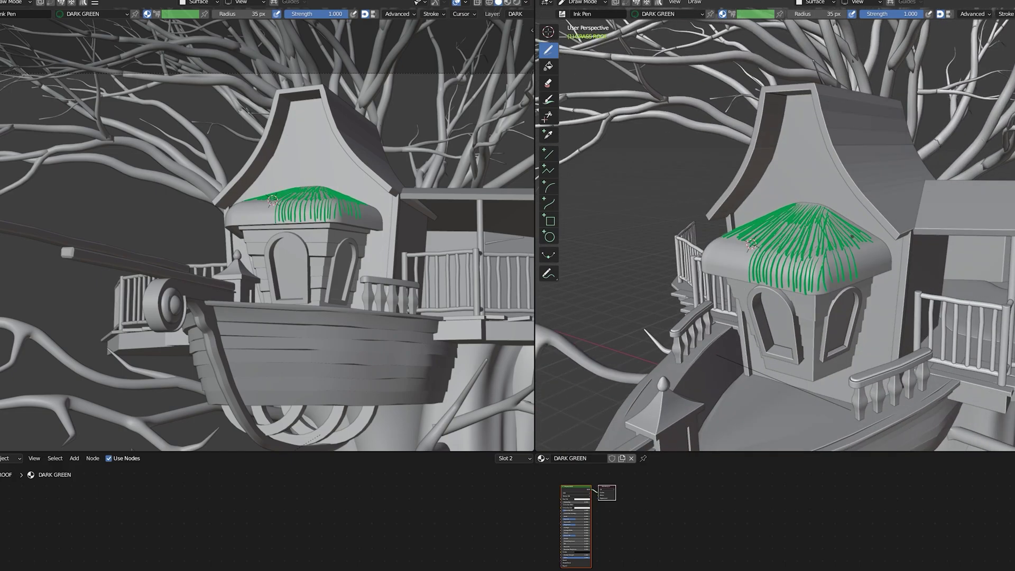
pyautogui.moveTo(750, 245); pyautogui.dragTo(741, 243, button='middle')
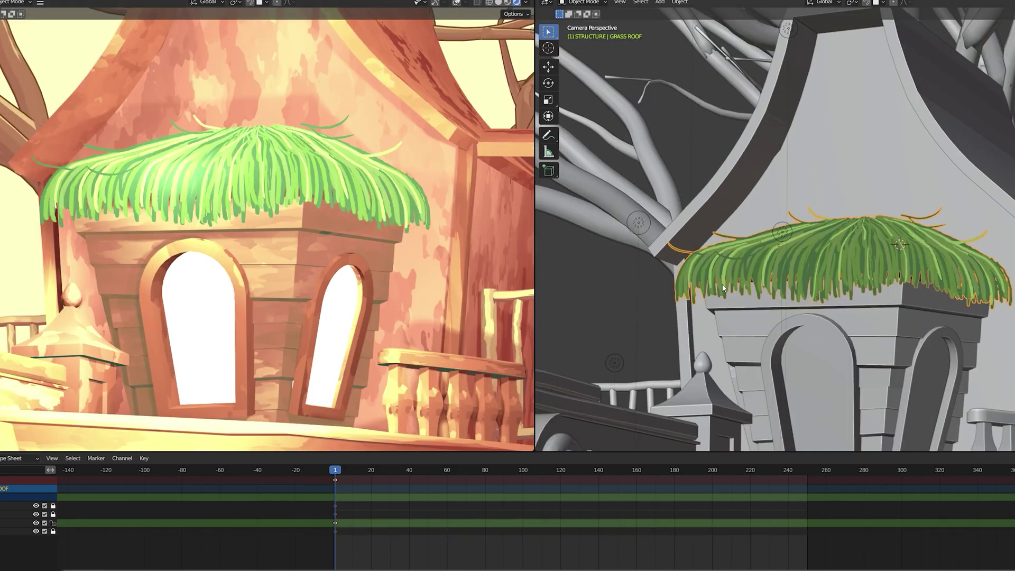
# - Lower the tower roof's grass strands and the DARK layer strands along Z with soft falloff
pyautogui.moveTo(655, 294); pyautogui.dragTo(1014, 337)
pyautogui.press('g')
pyautogui.press('z')
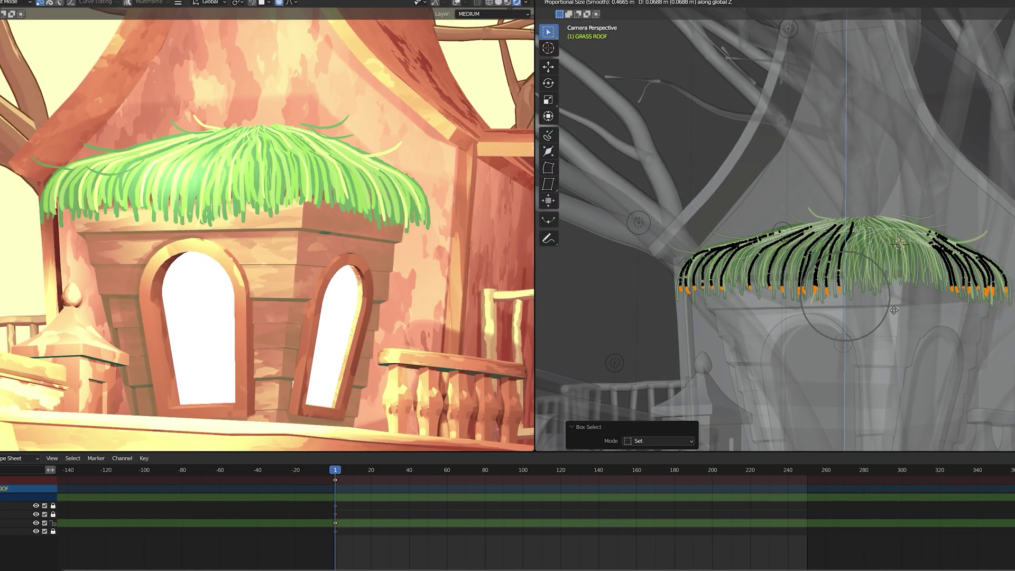
pyautogui.click(896, 310)
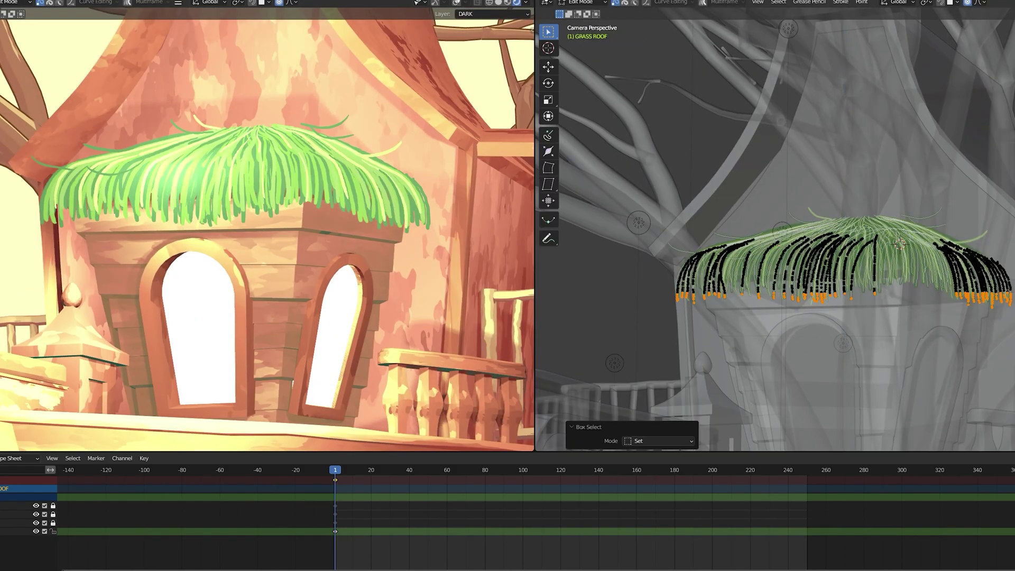
pyautogui.press('g')
pyautogui.press('z')
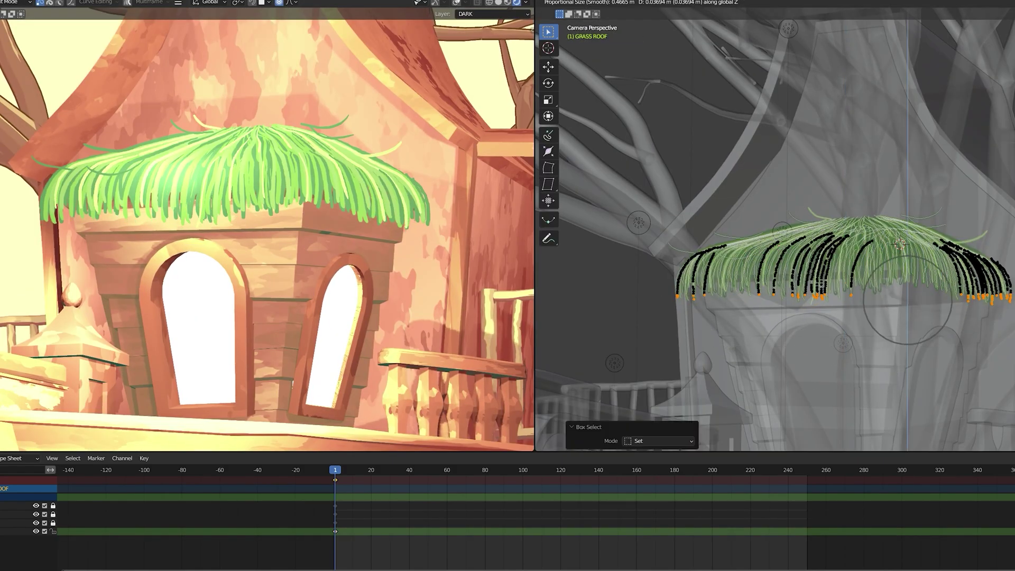
pyautogui.press('Return')
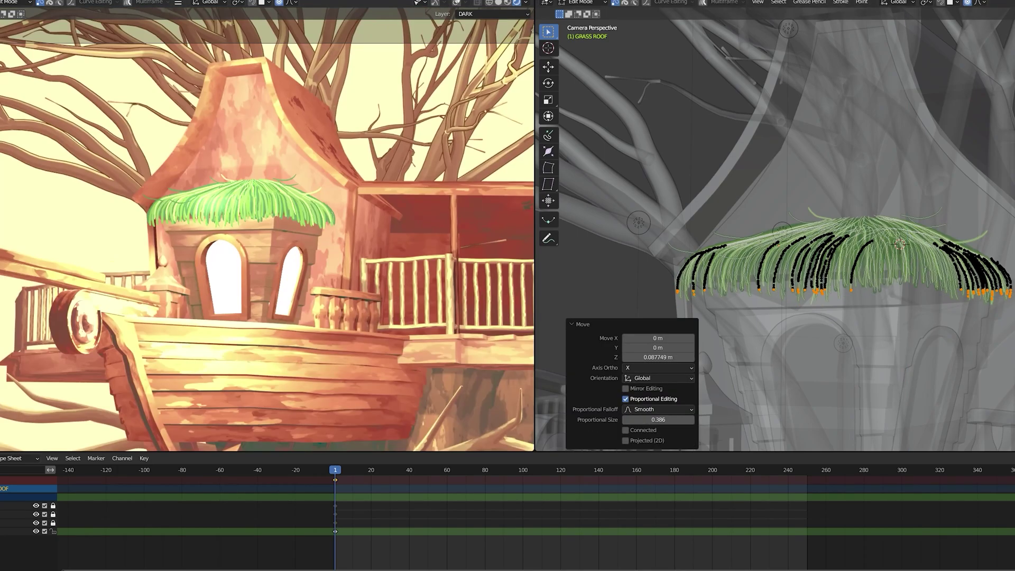
# - Select the roof-edge and middle grass strands and move them vertically
pyautogui.moveTo(841, 209); pyautogui.dragTo(870, 278)
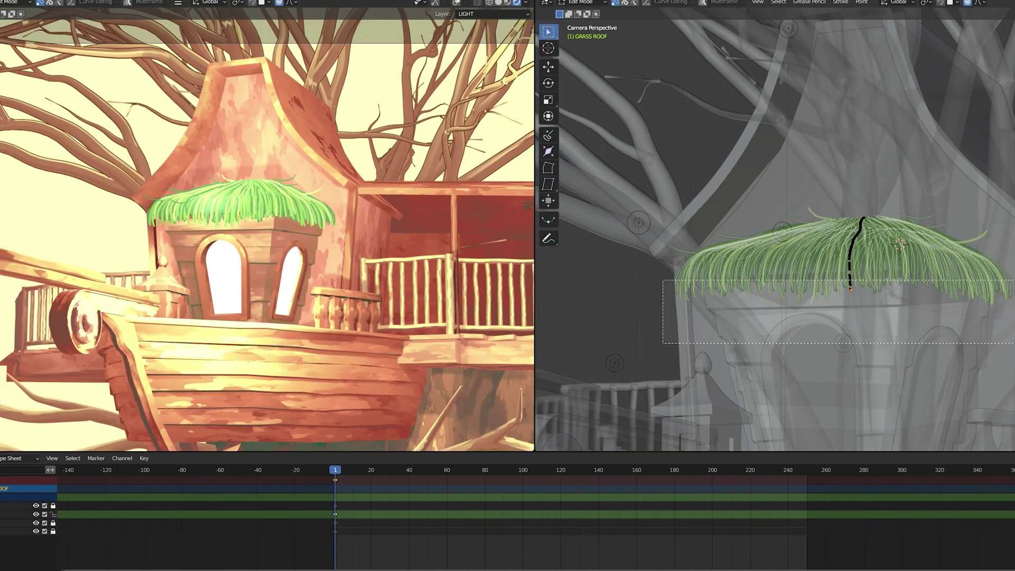
pyautogui.keyDown('shift'); pyautogui.moveTo(872, 209); pyautogui.dragTo(1010, 310); pyautogui.keyUp('shift')
pyautogui.keyDown('shift'); pyautogui.moveTo(650, 272); pyautogui.dragTo(857, 312); pyautogui.keyUp('shift')
pyautogui.press('g')
pyautogui.press('z')
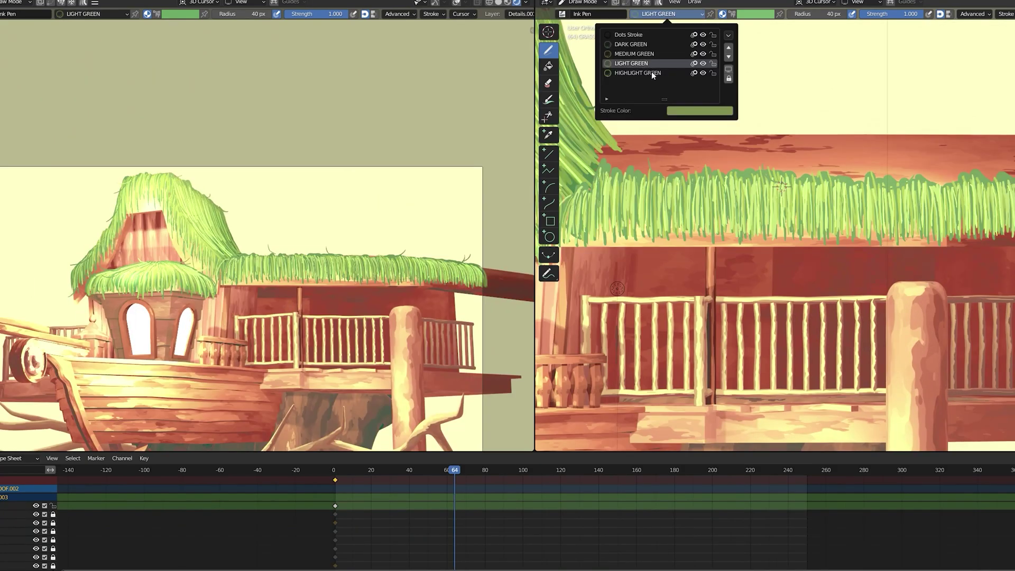
# - Pick HIGHLIGHT GREEN, switch to Sculpt Mode, and drop a porch-roof strand lower
pyautogui.click(652, 71)
pyautogui.click(582, 2)
pyautogui.click(587, 44)
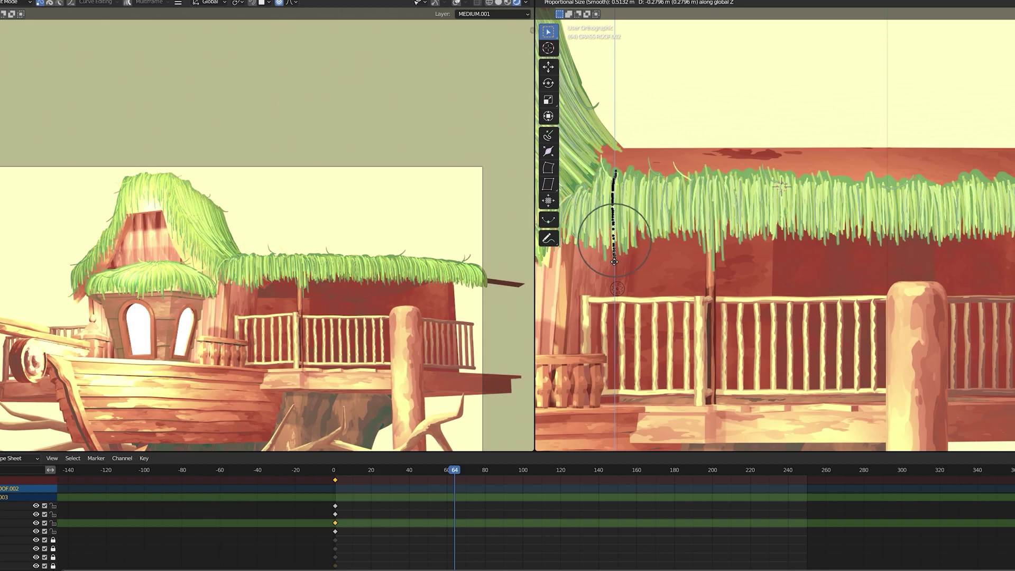
pyautogui.press('Tab')
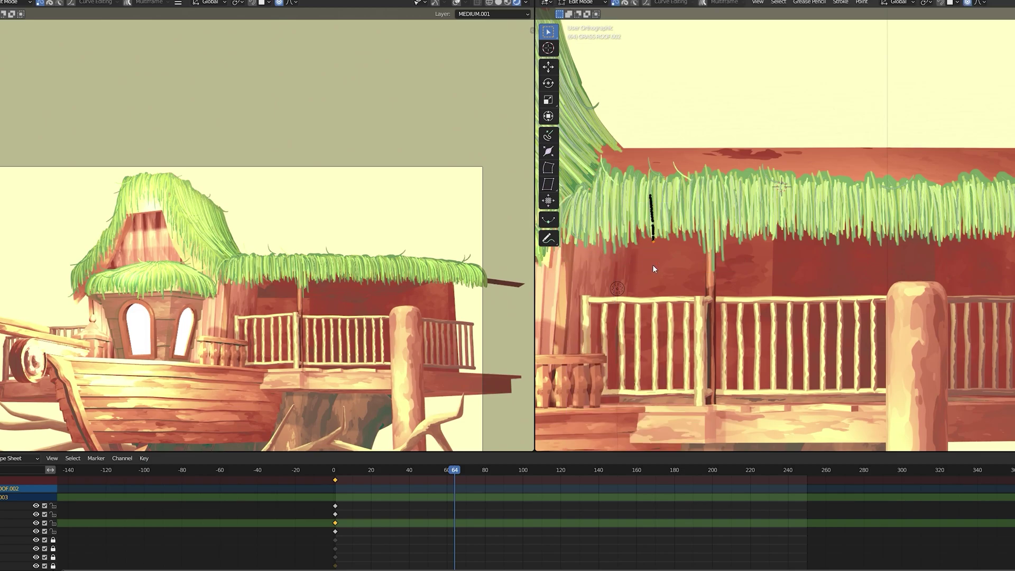
pyautogui.press('g')
pyautogui.click(801, 280)
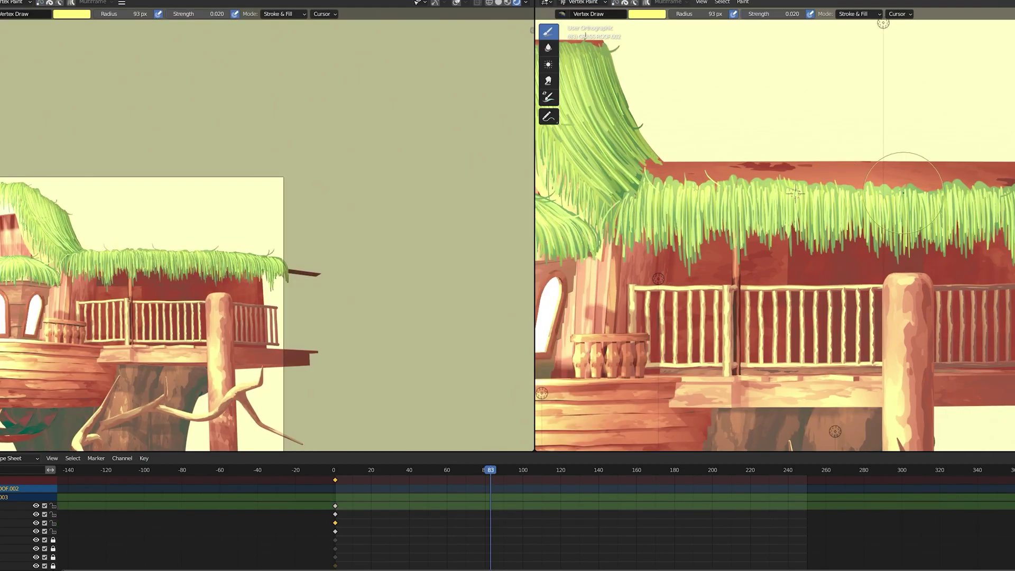
# - Paint dark-green colour variation into the porch-roof grass
pyautogui.scroll(2, 79, 209)
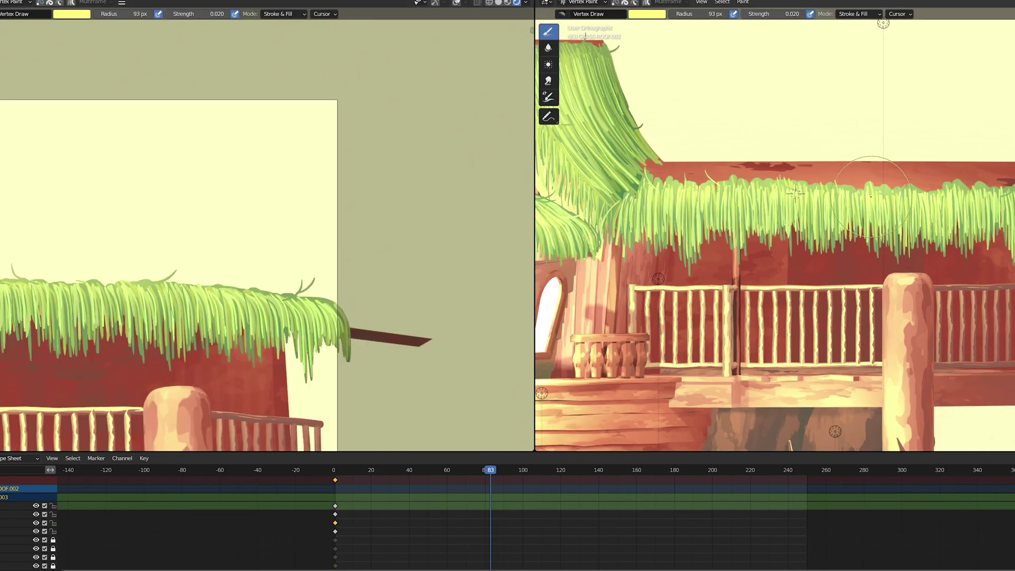
pyautogui.scroll(-2, 79, 209)
pyautogui.scroll(-1, 80, 209)
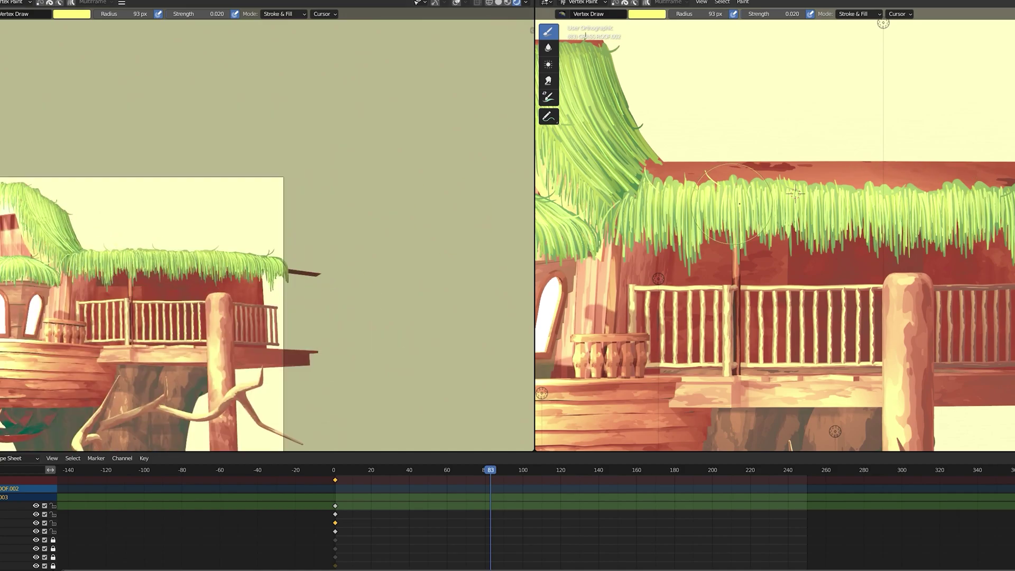
pyautogui.scroll(1, 795, 194)
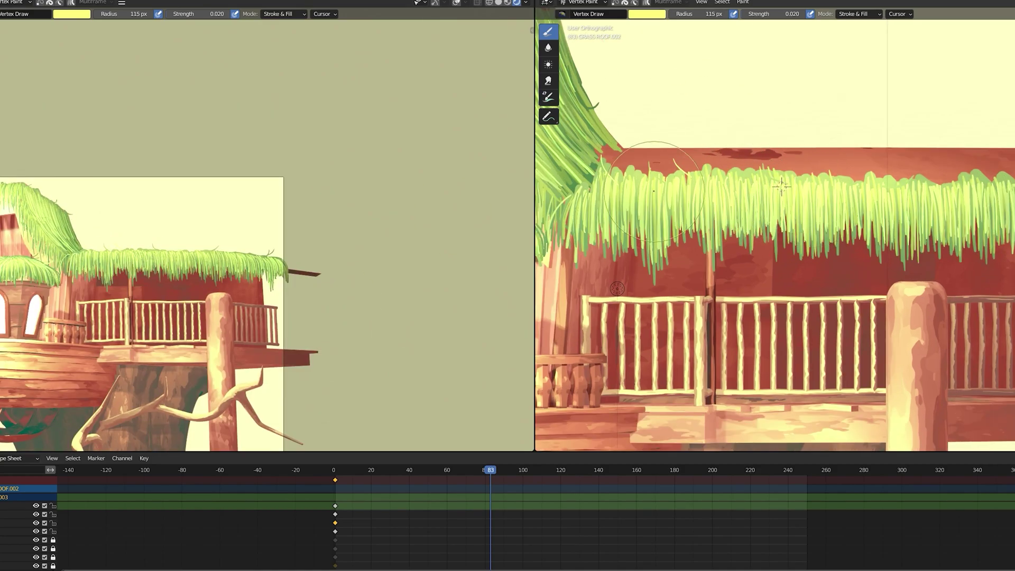
pyautogui.click(650, 14)
pyautogui.click(643, 80)
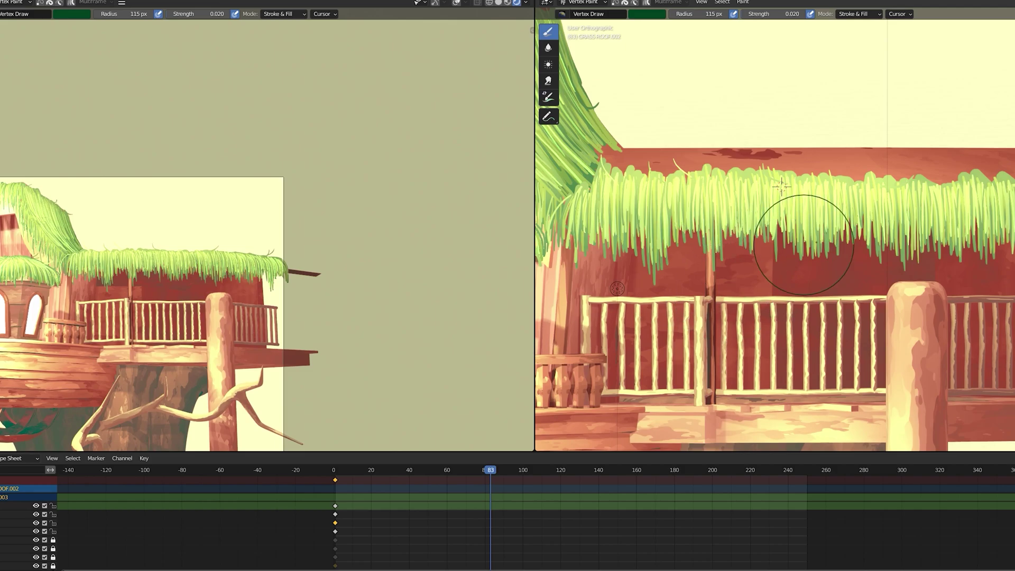
pyautogui.keyDown('shift'); pyautogui.moveTo(793, 238); pyautogui.dragTo(951, 233, button='middle'); pyautogui.keyUp('shift')
pyautogui.scroll(2, 730, 233)
pyautogui.moveTo(729, 233)
pyautogui.mouseDown()
pyautogui.moveTo(721, 256)
pyautogui.moveTo(735, 189)
pyautogui.mouseUp()
pyautogui.scroll(-3, 907, 227)
pyautogui.scroll(3, 891, 181)
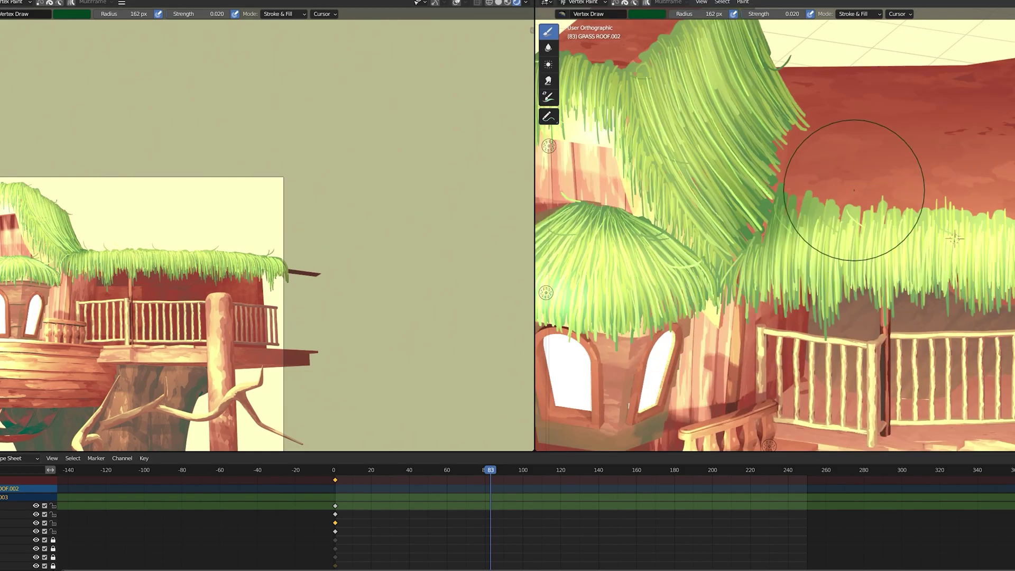
pyautogui.scroll(1, 845, 227)
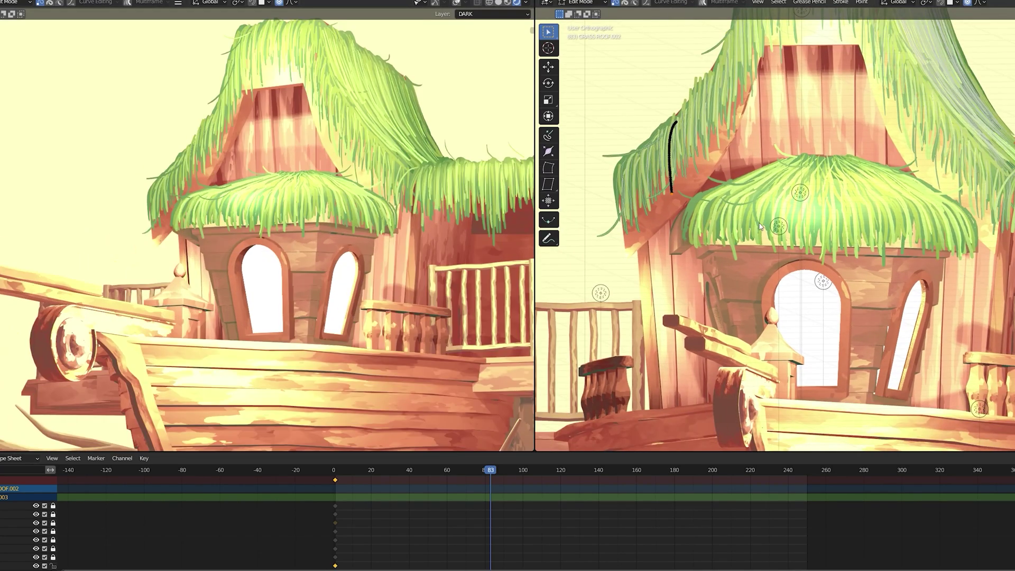
# - Reposition several tall-roof grass strands with a smaller proportional falloff, checking in front view
pyautogui.press('g')
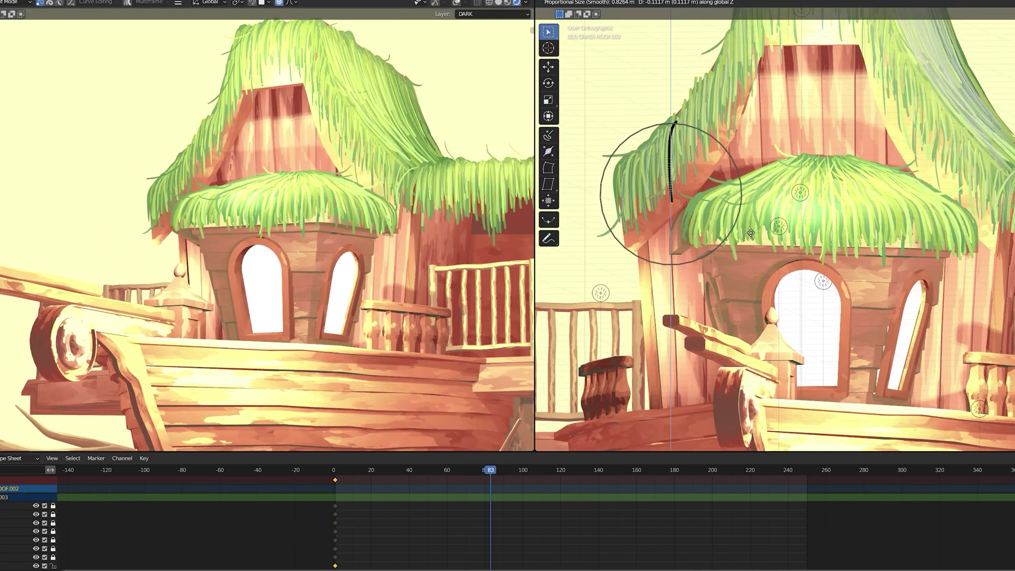
pyautogui.click(808, 88)
pyautogui.keyDown('shift'); pyautogui.moveTo(808, 87); pyautogui.dragTo(750, 151, button='middle'); pyautogui.keyUp('shift')
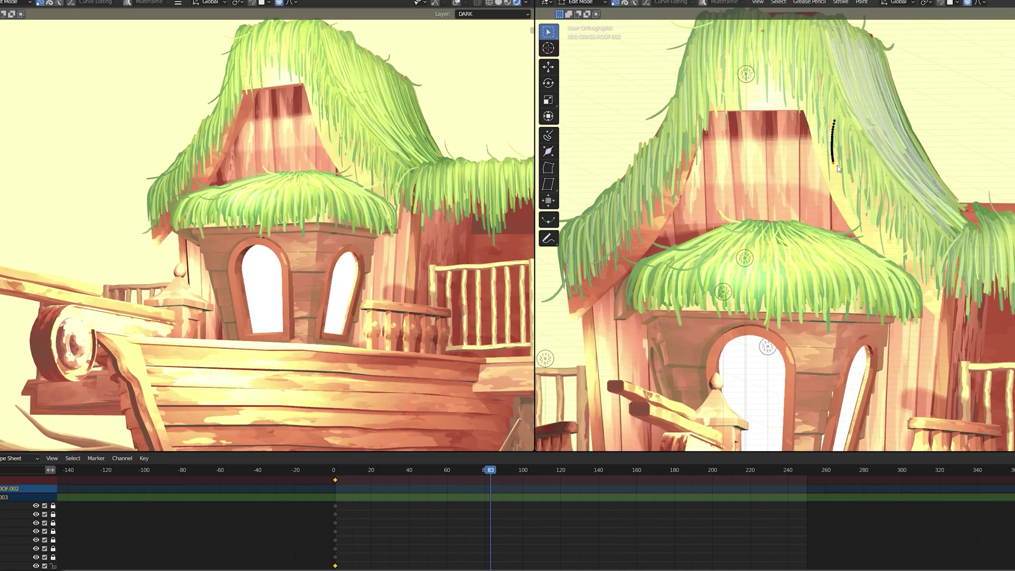
pyautogui.press('g')
pyautogui.scroll(2, 816, 181)
pyautogui.click(886, 239)
pyautogui.press('g')
pyautogui.press('Escape')
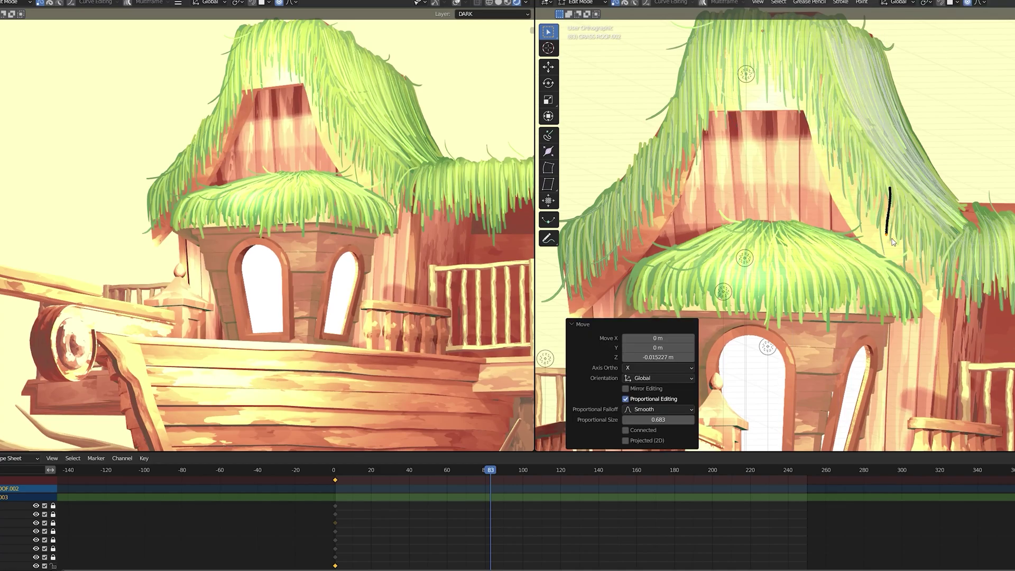
pyautogui.press('KP_1')
pyautogui.press('g')
pyautogui.click(873, 205)
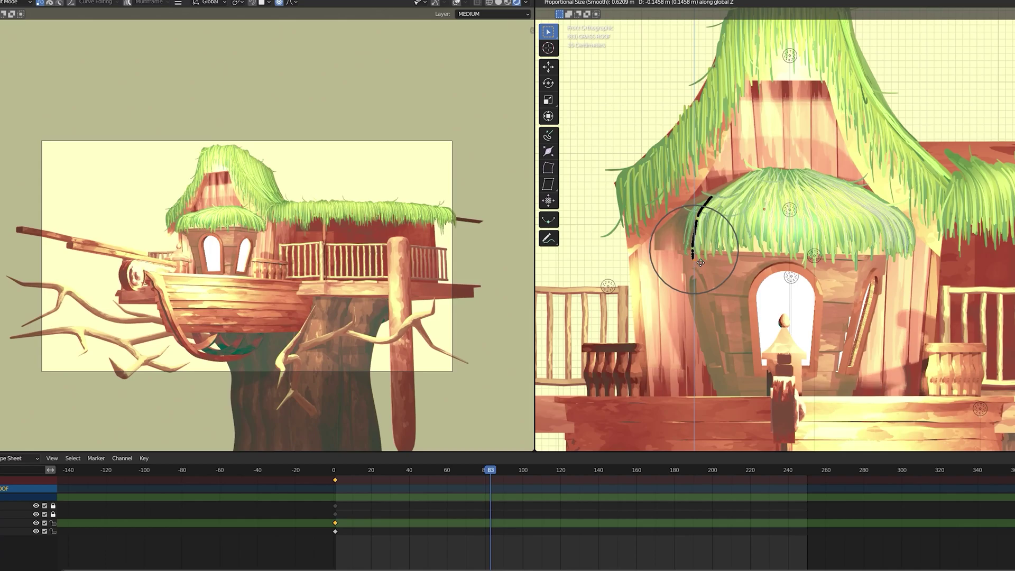
# - Move a tower-roof grass strand into place, adjusting it vertically along Z
pyautogui.click(692, 246)
pyautogui.press('g')
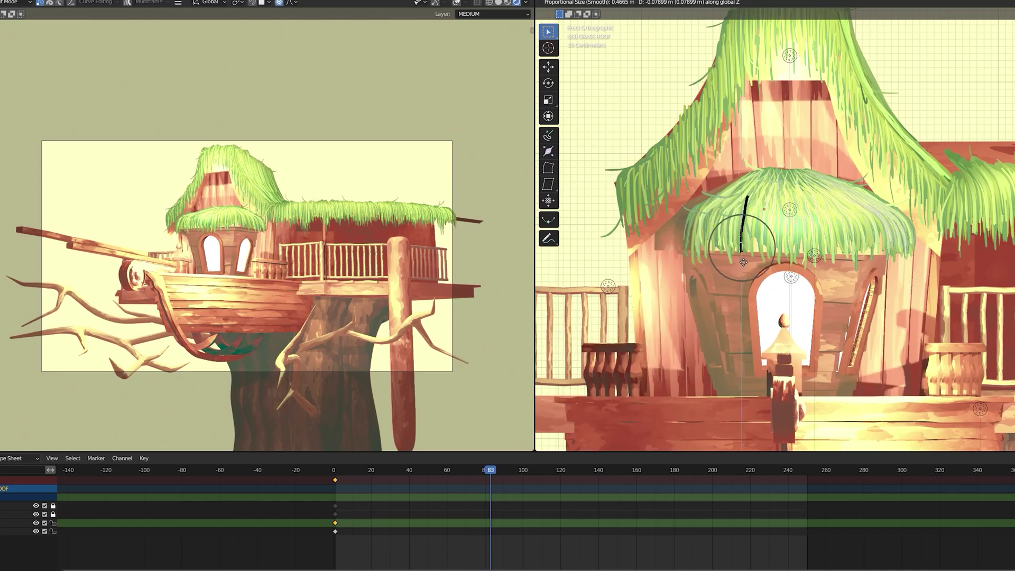
pyautogui.click(770, 254)
pyautogui.moveTo(771, 254); pyautogui.dragTo(752, 296, button='middle')
pyautogui.press('g')
pyautogui.press('z')
pyautogui.click(753, 316)
pyautogui.press('g')
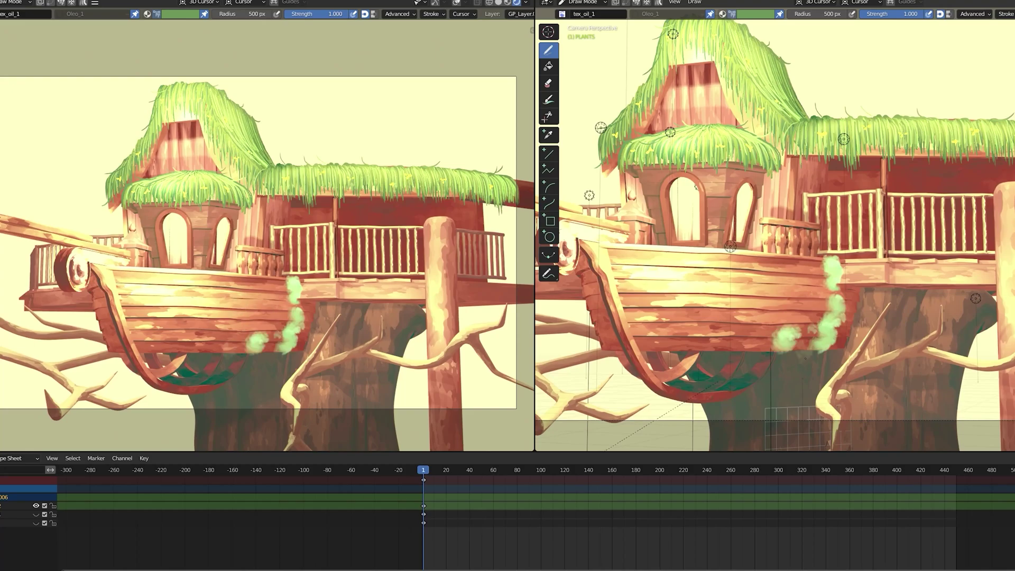
# - Draw green foliage strokes below the ship bow and spread them toward the branch
pyautogui.moveTo(716, 406); pyautogui.dragTo(794, 423)
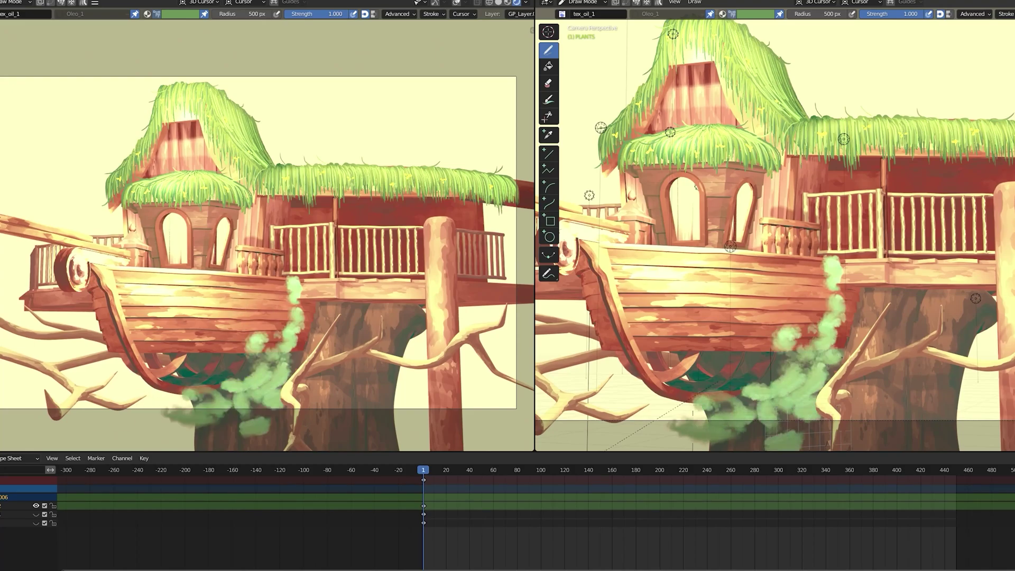
pyautogui.hotkey('ctrl', 'Tab')
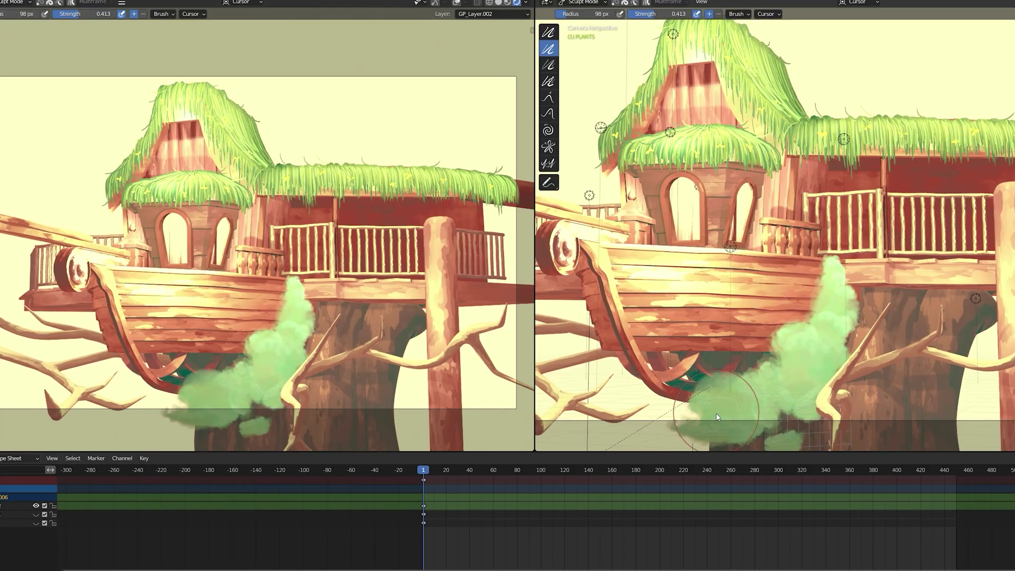
pyautogui.moveTo(766, 381)
pyautogui.mouseDown()
pyautogui.moveTo(783, 426)
pyautogui.moveTo(840, 400)
pyautogui.mouseUp()
# - With the Grab sculpt brush, pull the foliage down and left and reshape it around the branch
pyautogui.hotkey('shift', 'space')
pyautogui.press('6')
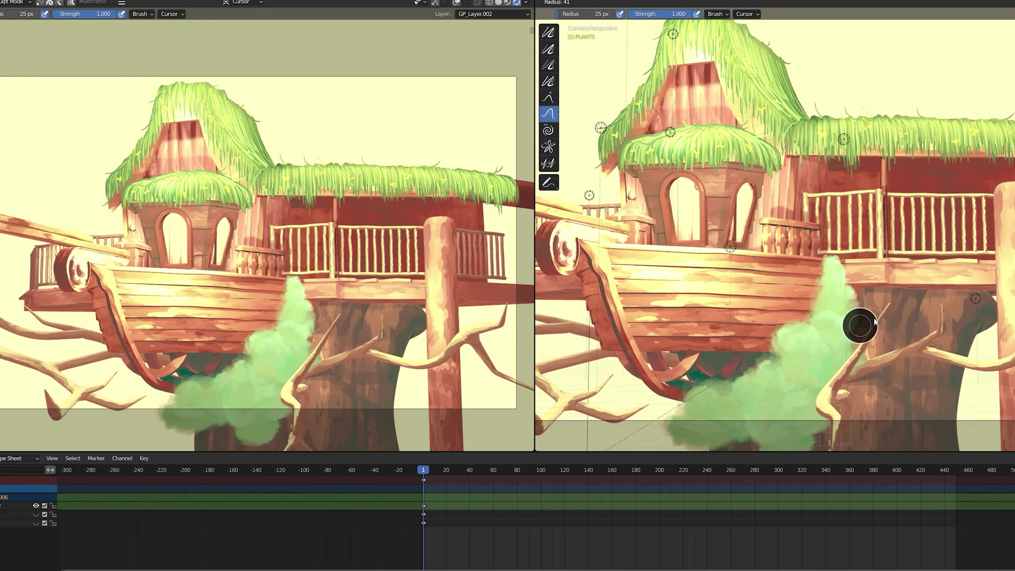
pyautogui.hotkey('shift', 'space')
pyautogui.press('5')
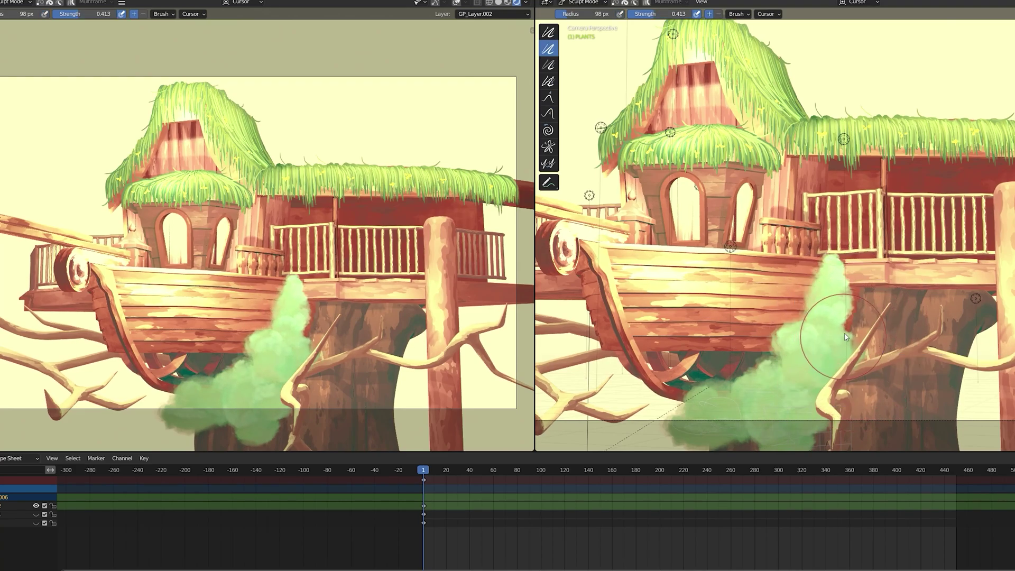
pyautogui.moveTo(834, 340)
pyautogui.mouseDown()
pyautogui.moveTo(770, 362)
pyautogui.moveTo(767, 383)
pyautogui.moveTo(748, 363)
pyautogui.mouseUp()
pyautogui.moveTo(846, 322); pyautogui.dragTo(809, 364)
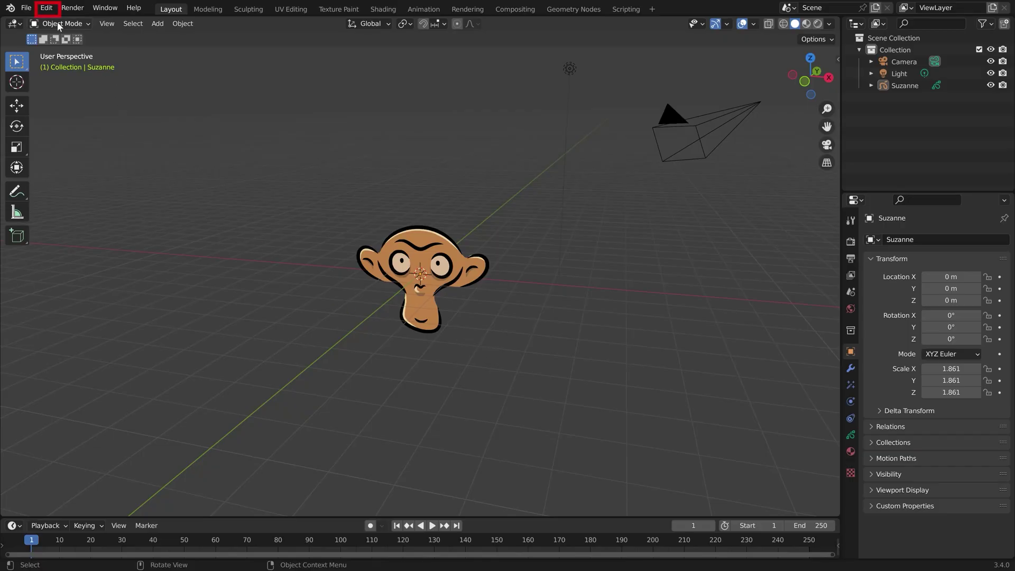
# - Enable the Grease Pencil Tools add-on in Preferences by searching 'grea'
pyautogui.click(47, 8)
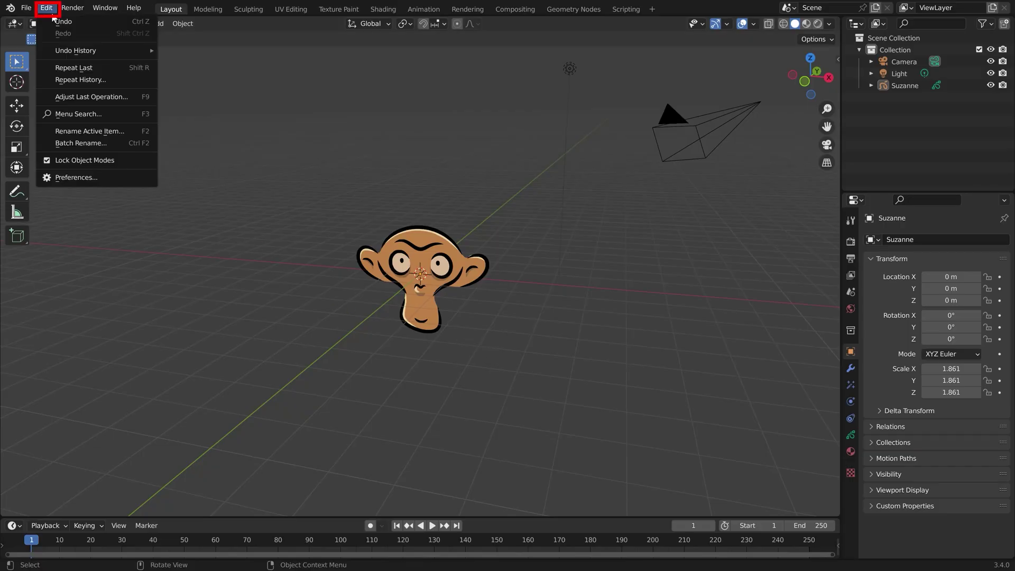
pyautogui.click(84, 178)
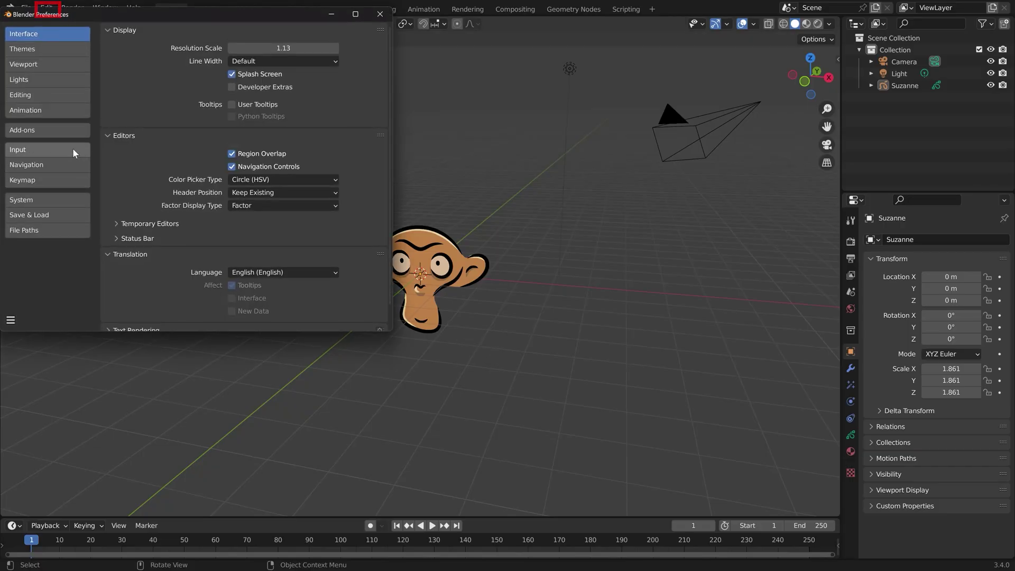
pyautogui.click(68, 131)
pyautogui.click(332, 46)
pyautogui.write('grease')
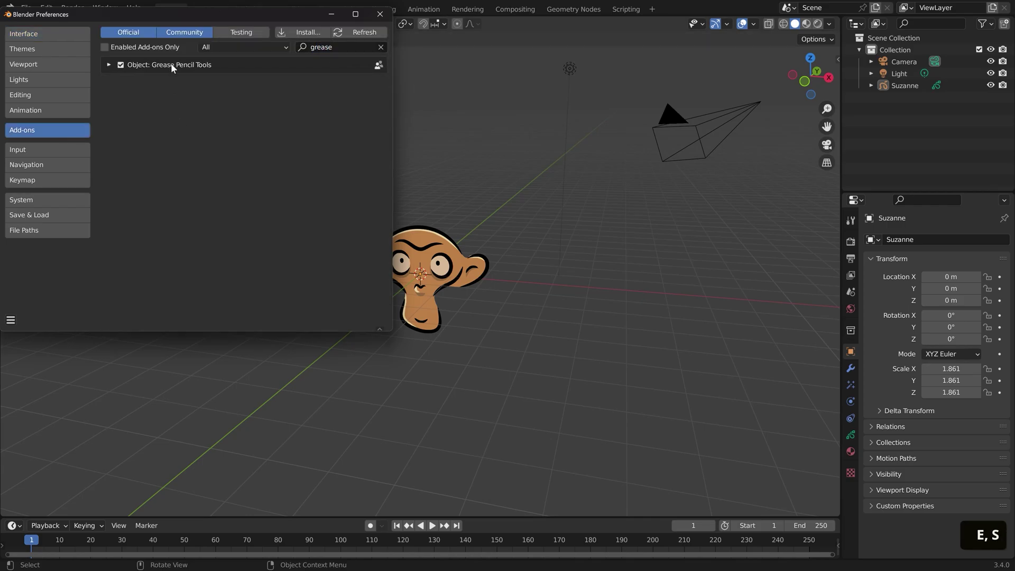
pyautogui.click(386, 17)
# - Put Suzanne into Draw Mode and import the texture brush pack from the Tool settings
pyautogui.click(433, 247)
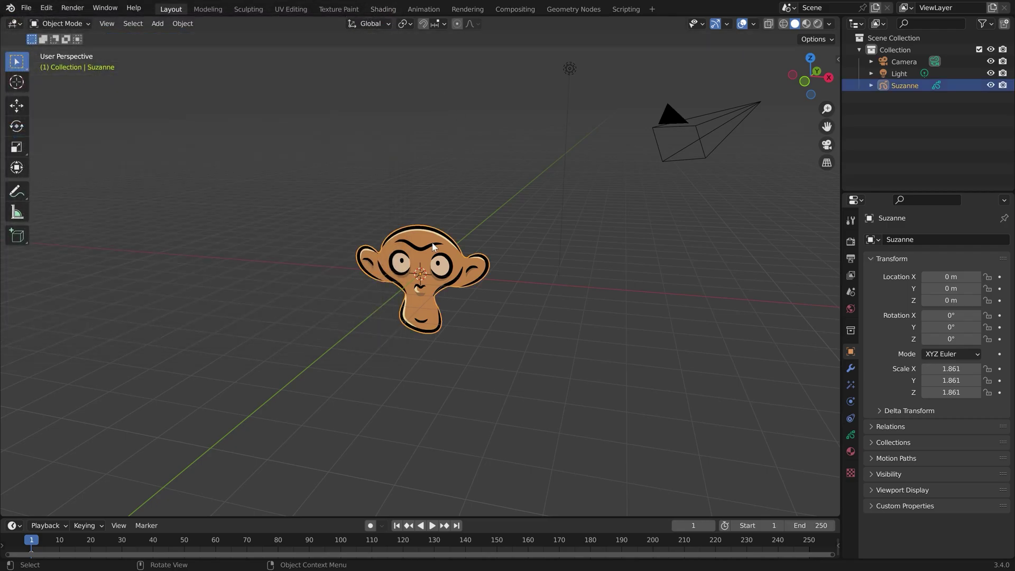
pyautogui.hotkey('ctrl', 'Tab')
pyautogui.click(432, 175)
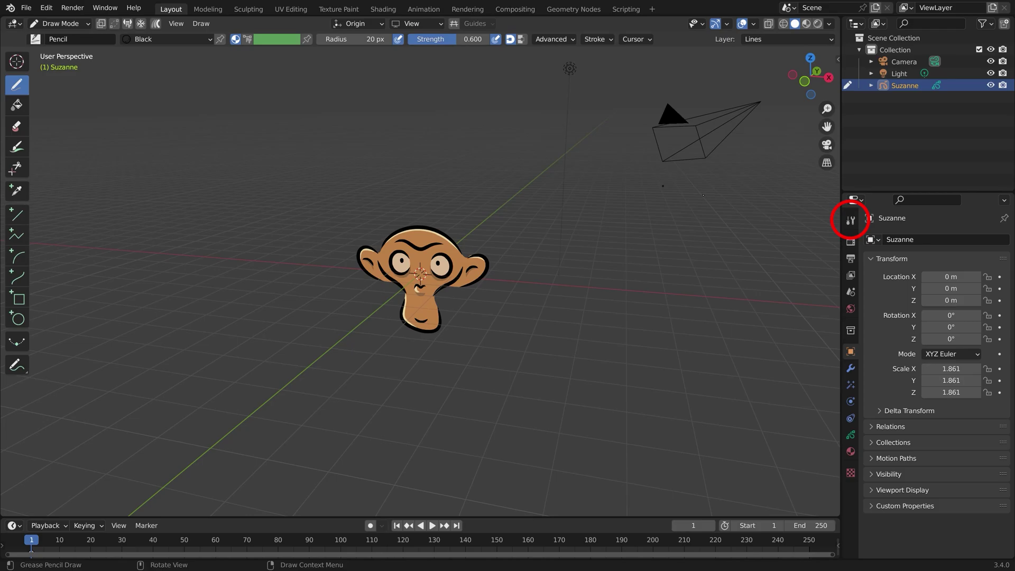
pyautogui.click(851, 220)
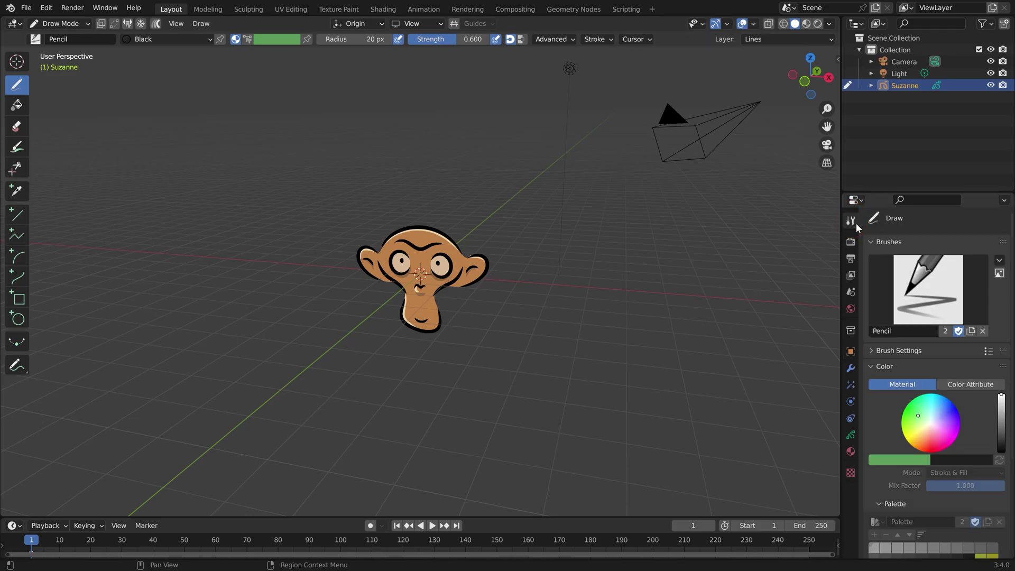
pyautogui.click(999, 261)
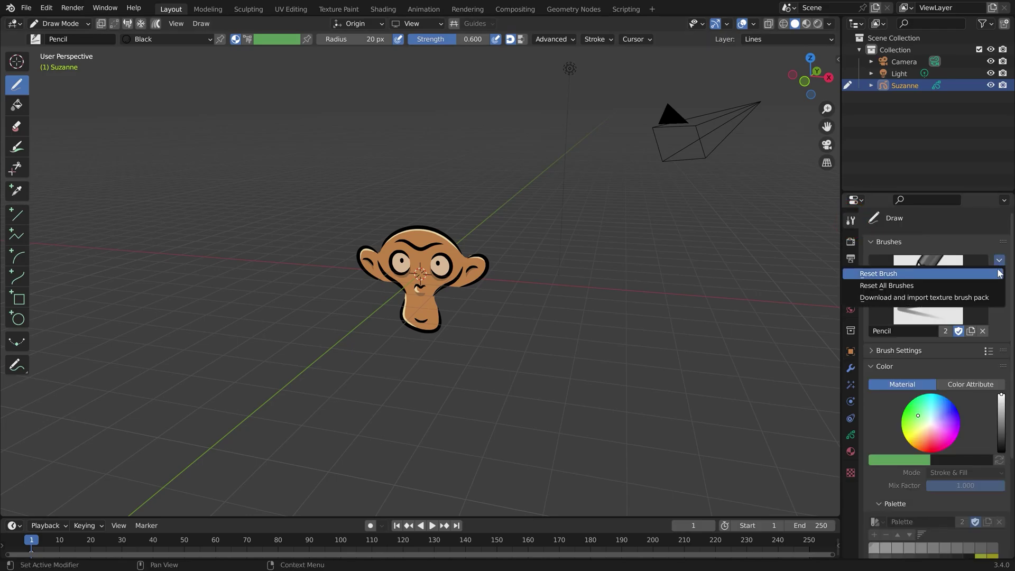
pyautogui.click(989, 299)
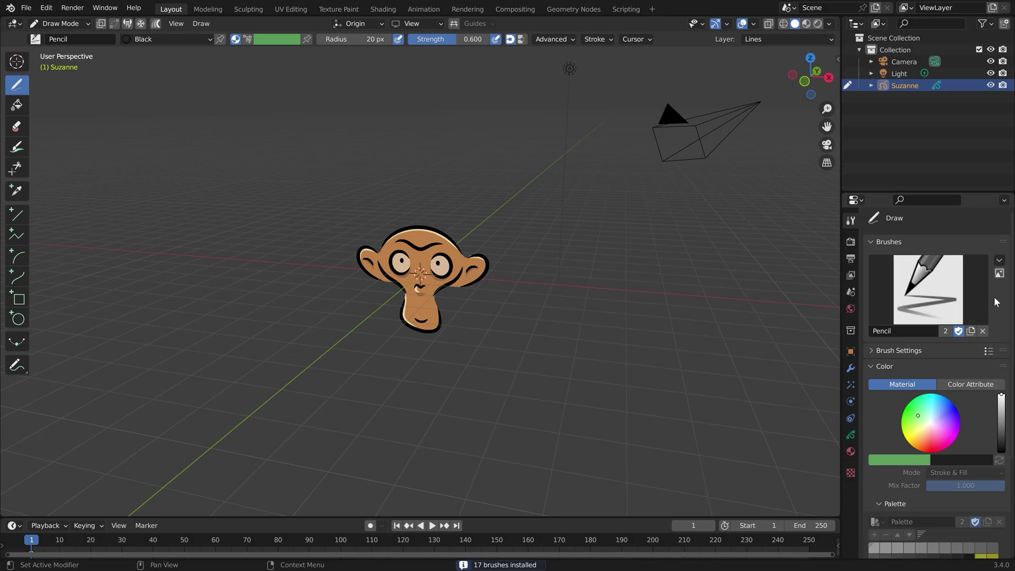
# - Choose a texture brush, shrink its radius to 49 px, and switch to the Strength sculpt brush
pyautogui.click(33, 41)
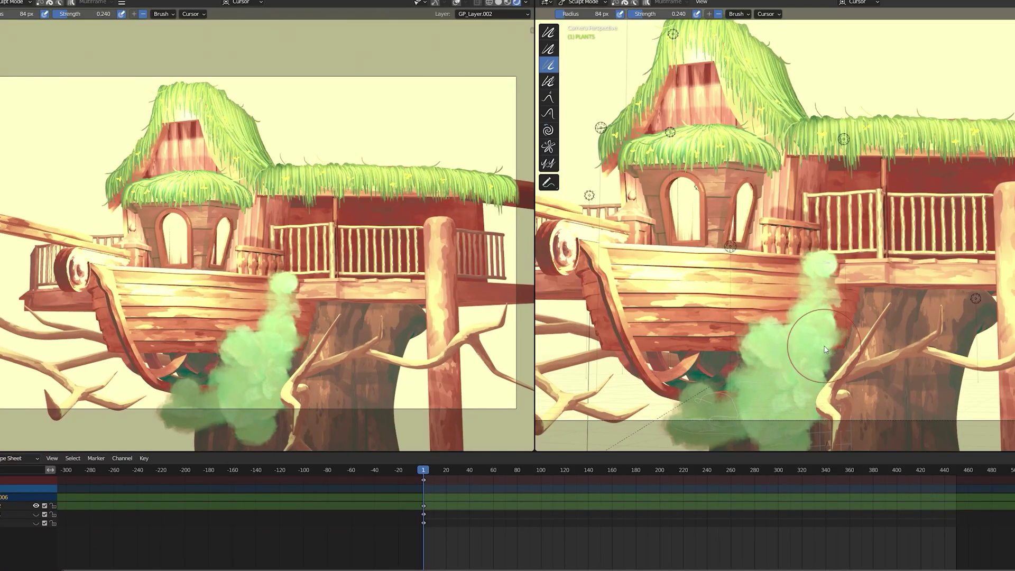
pyautogui.press('f')
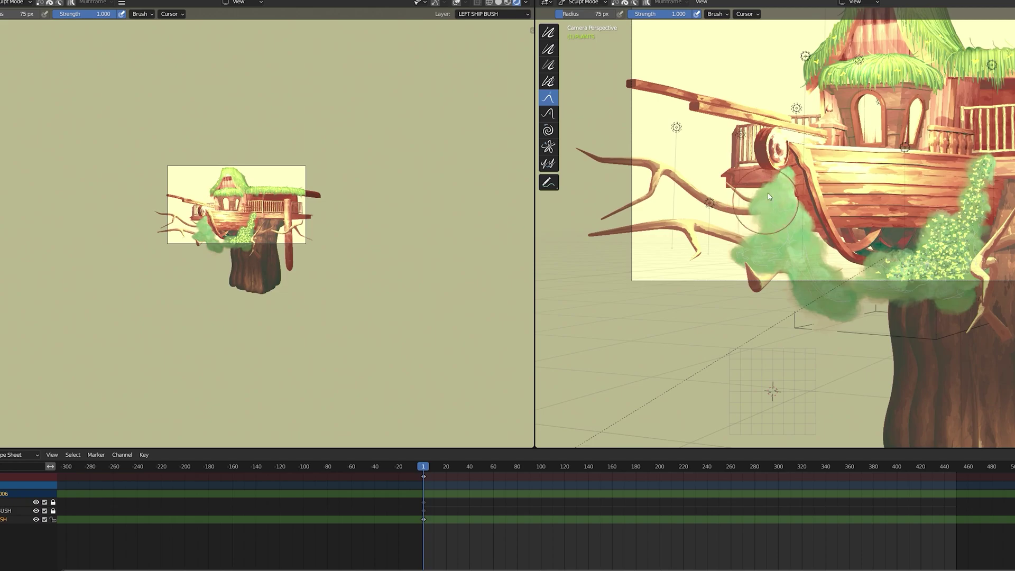
pyautogui.hotkey('shift', 'space')
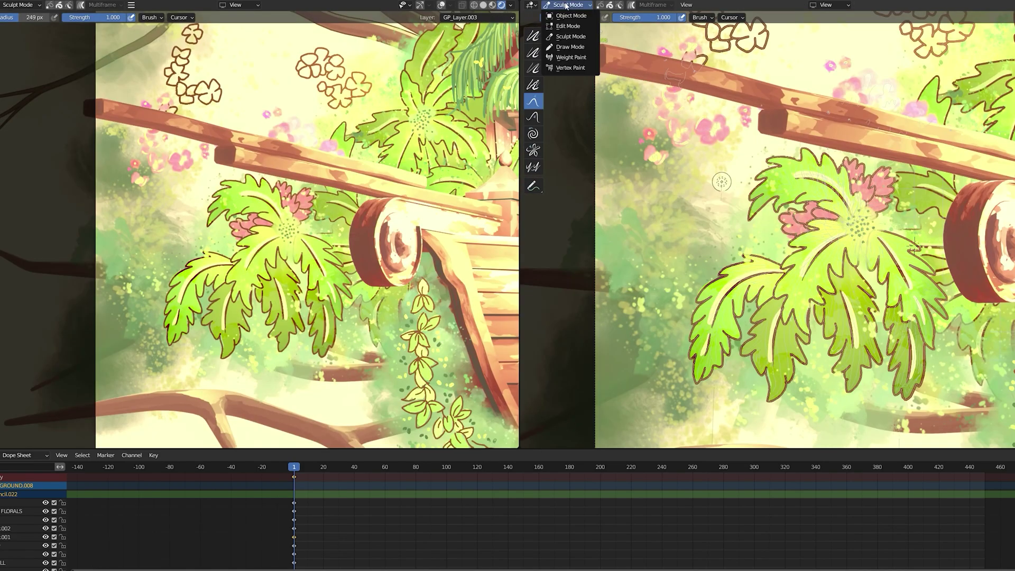
# - Paint over the right side of the bush in pale yellow, then reduce the brush radius
pyautogui.click(740, 16)
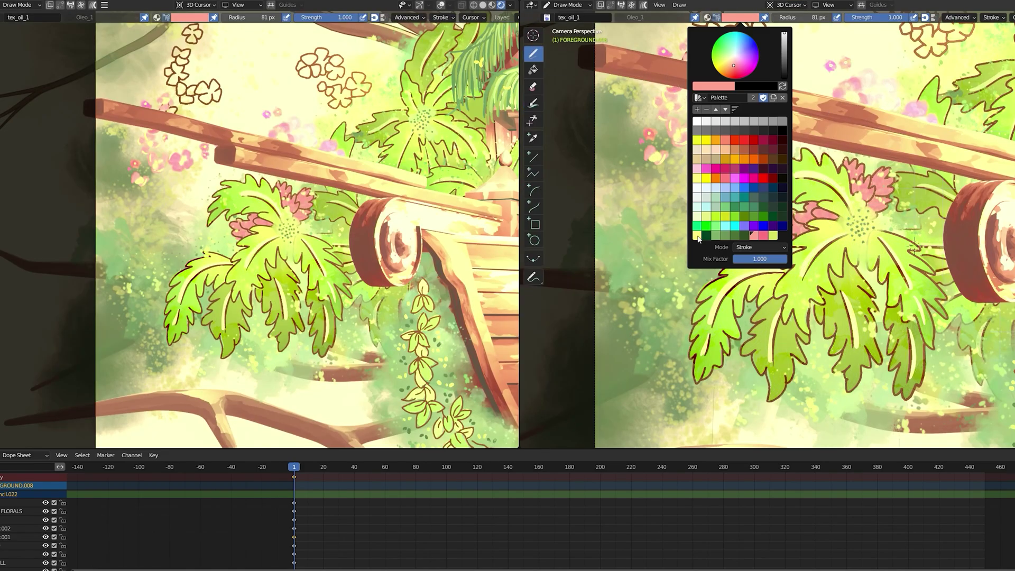
pyautogui.click(699, 236)
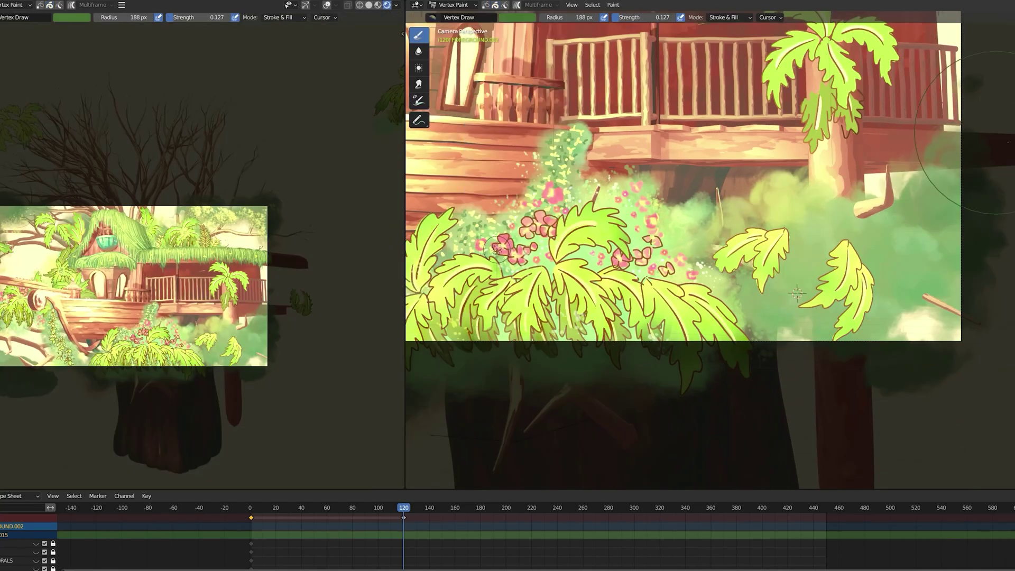
pyautogui.moveTo(931, 211); pyautogui.dragTo(910, 301)
pyautogui.press('f')
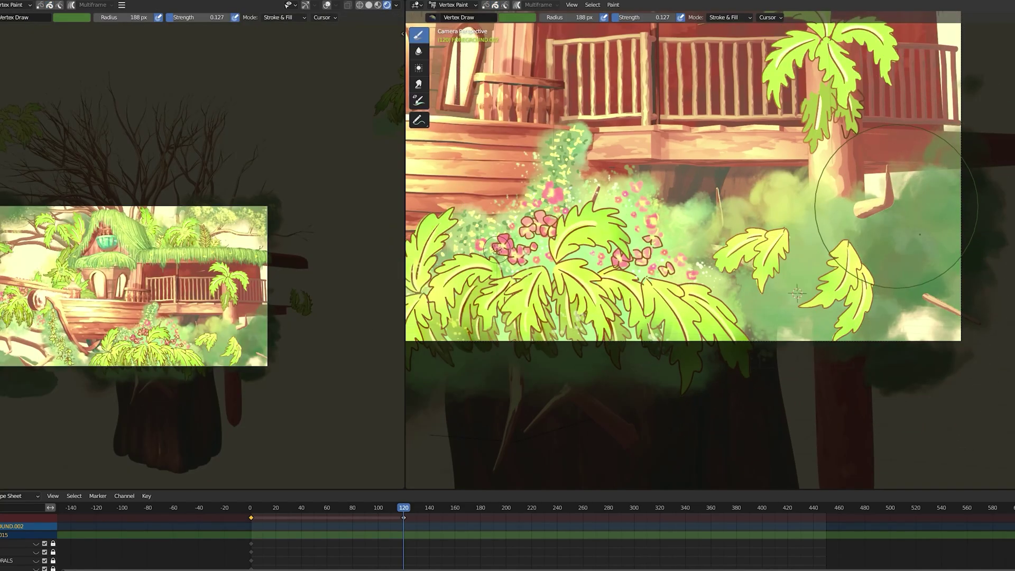
# - Repaint the right bush a lighter yellow-green
pyautogui.click(518, 17)
pyautogui.click(507, 80)
pyautogui.moveTo(899, 238); pyautogui.dragTo(832, 275)
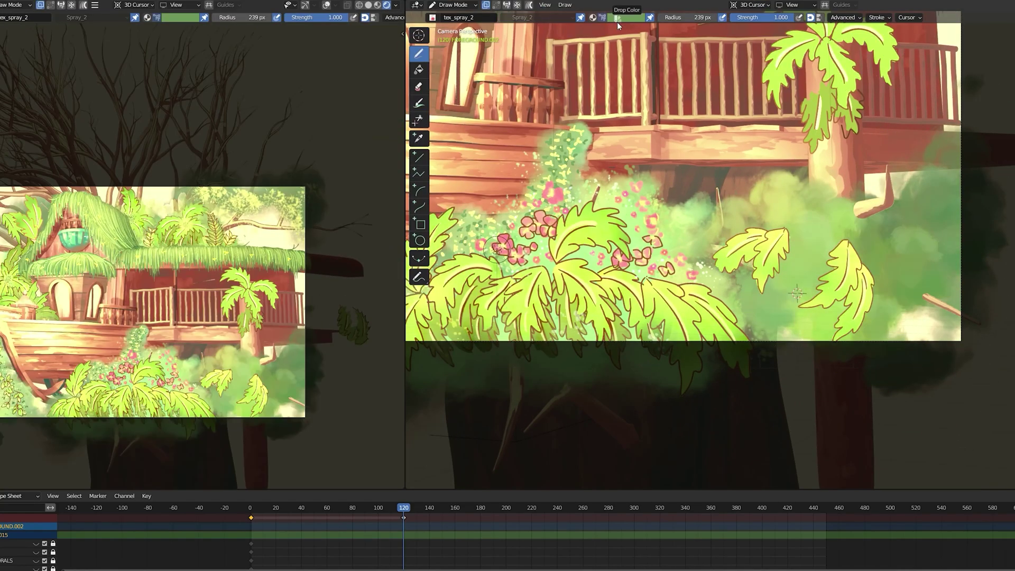
# - Switch to Vertex Paint mode with a yellow-green brush colour
pyautogui.click(626, 18)
pyautogui.click(619, 74)
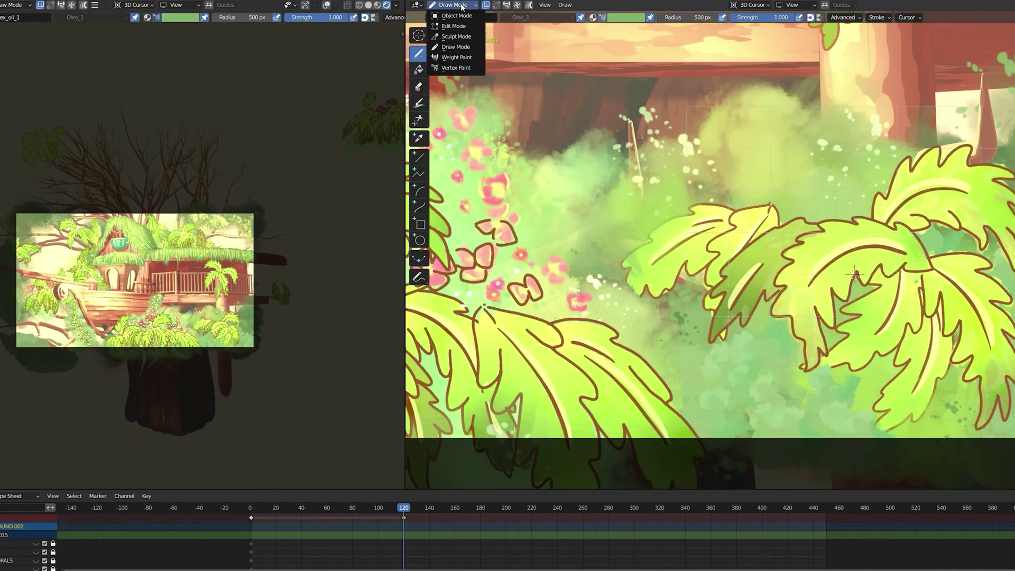
pyautogui.click(450, 79)
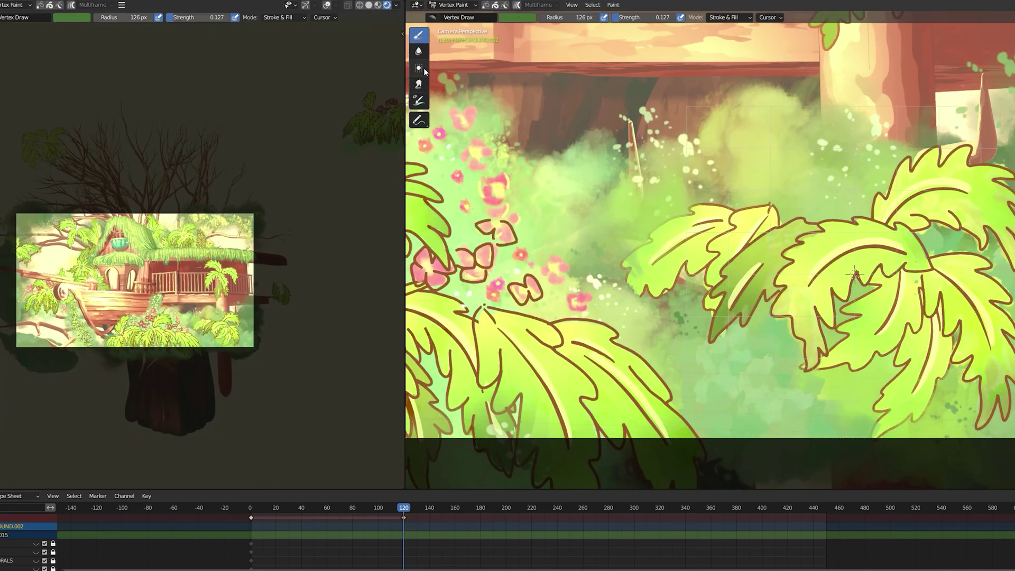
pyautogui.click(518, 17)
pyautogui.click(503, 64)
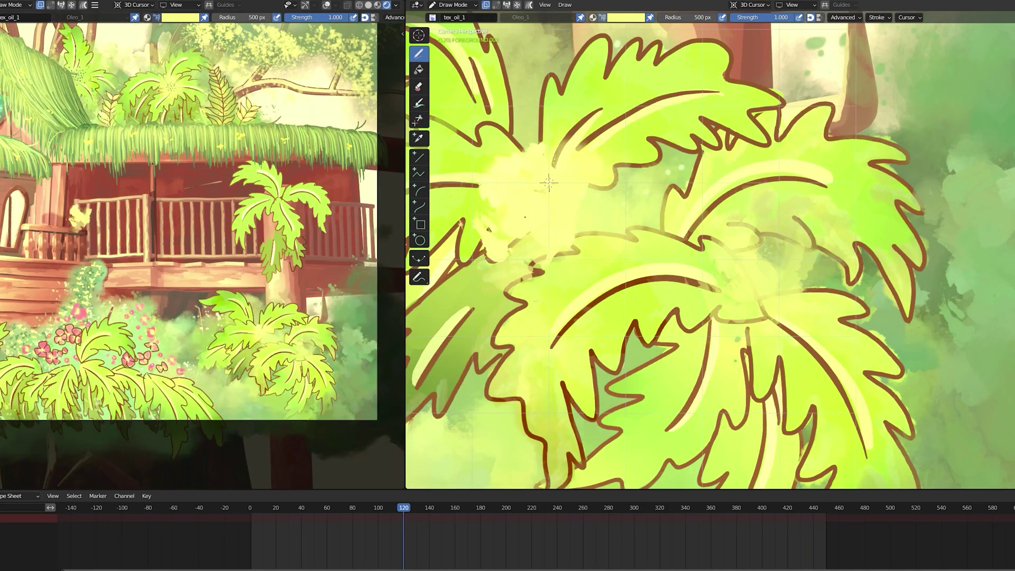
# - Switch the object into Sculpt Mode
pyautogui.click(453, 4)
pyautogui.click(456, 36)
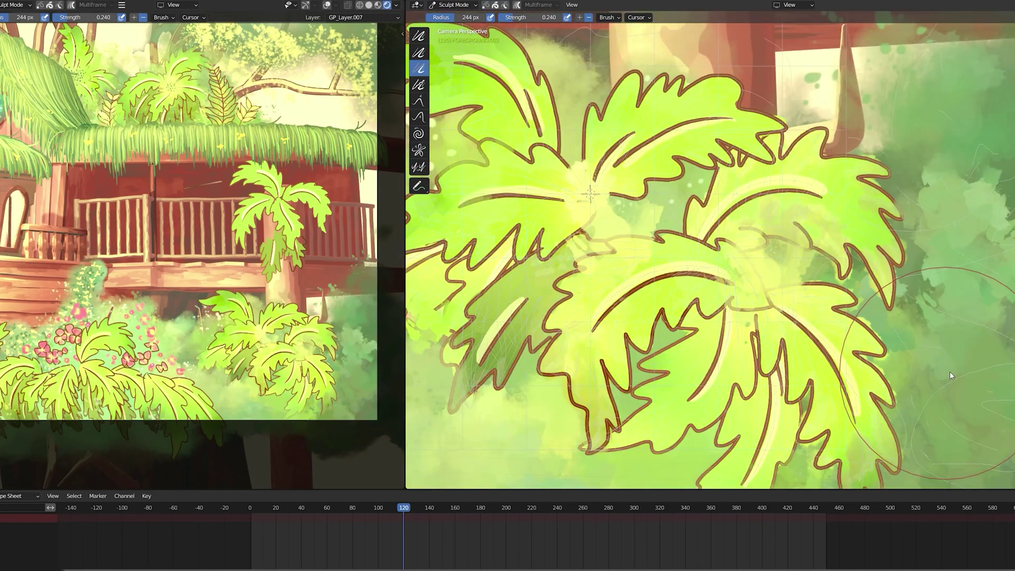
pyautogui.click(456, 5)
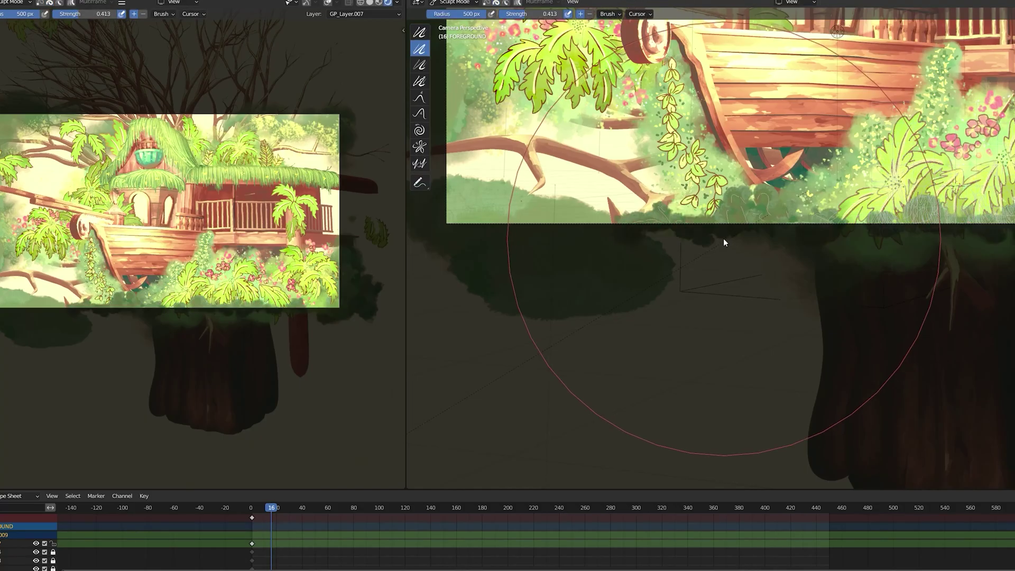
pyautogui.click(452, 2)
pyautogui.click(456, 34)
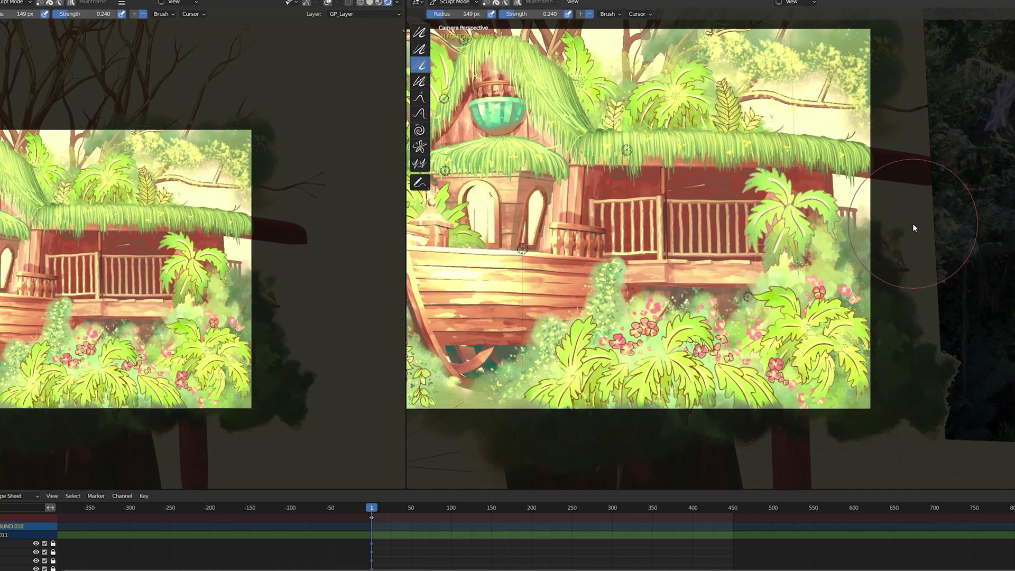
# - Add soft green leaf strokes at the upper right of the canvas, working in Sculpt Mode
pyautogui.press('g')
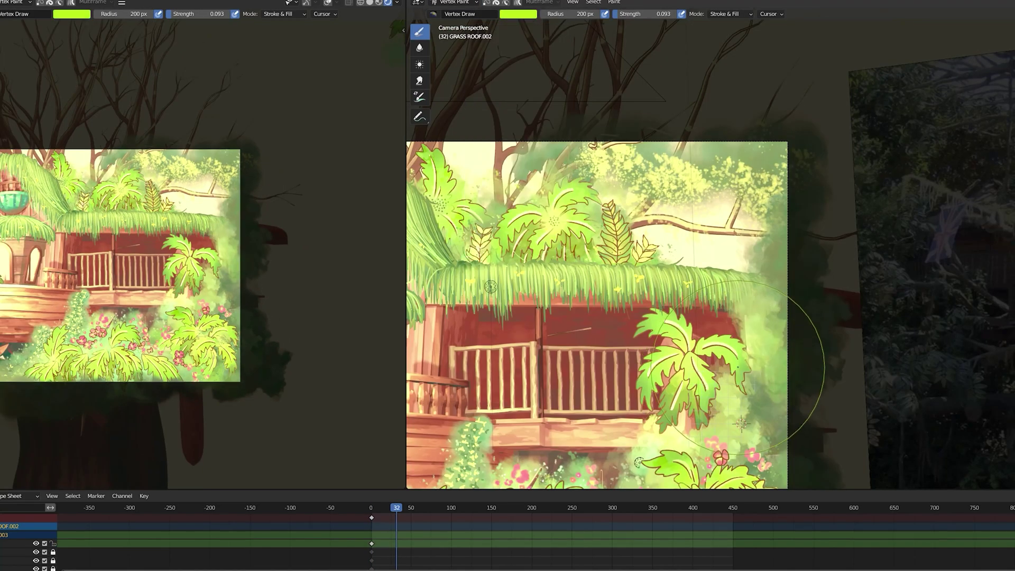
pyautogui.click(518, 13)
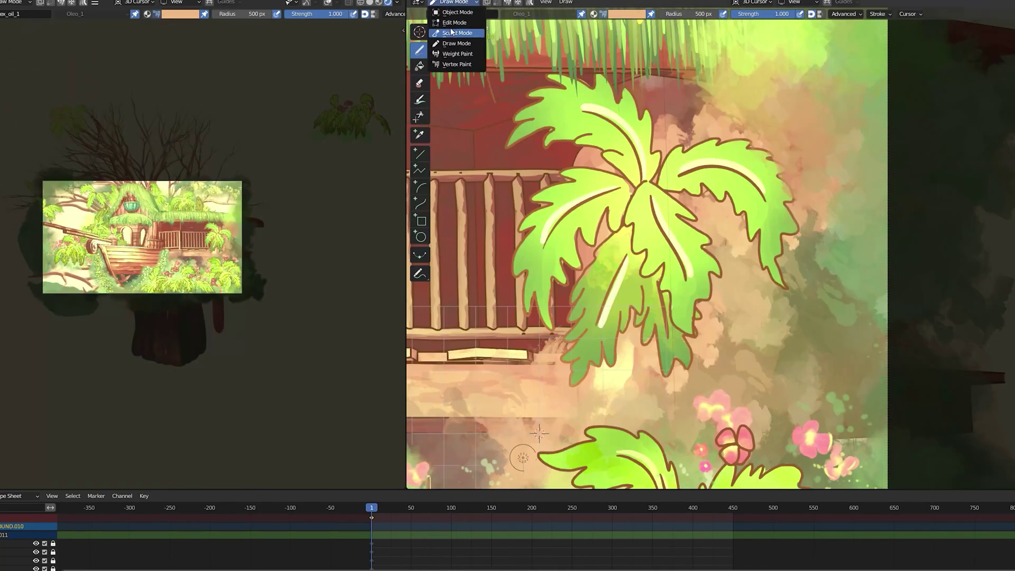
pyautogui.click(455, 36)
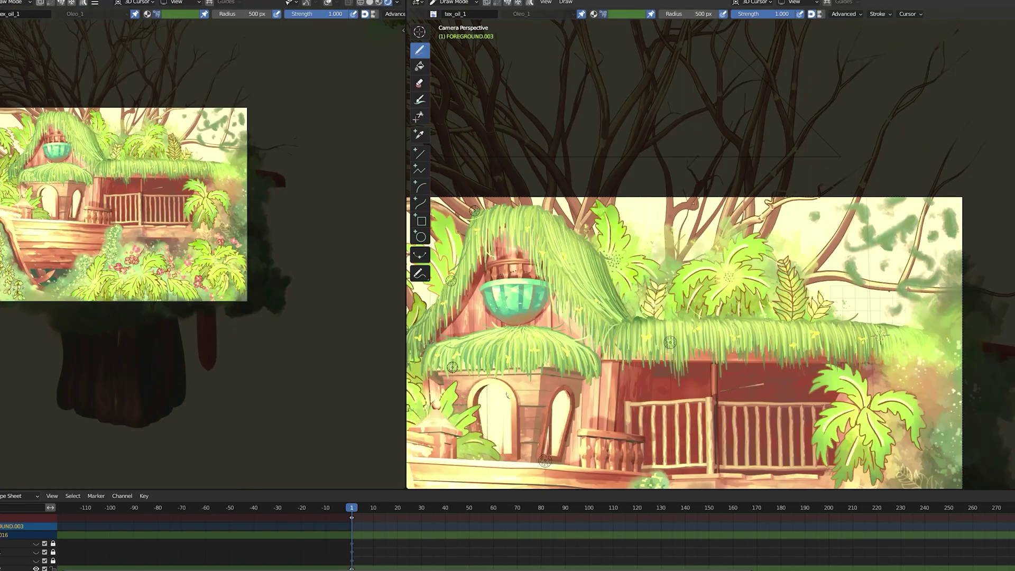
pyautogui.moveTo(808, 211); pyautogui.dragTo(929, 297)
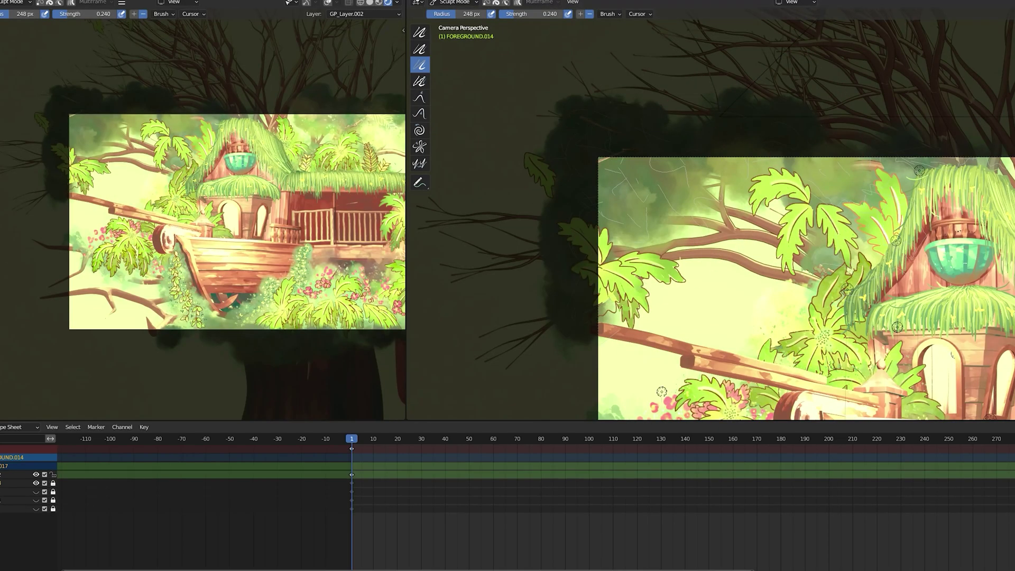
# - Open the mode list in the 3D viewport header
pyautogui.click(456, 3)
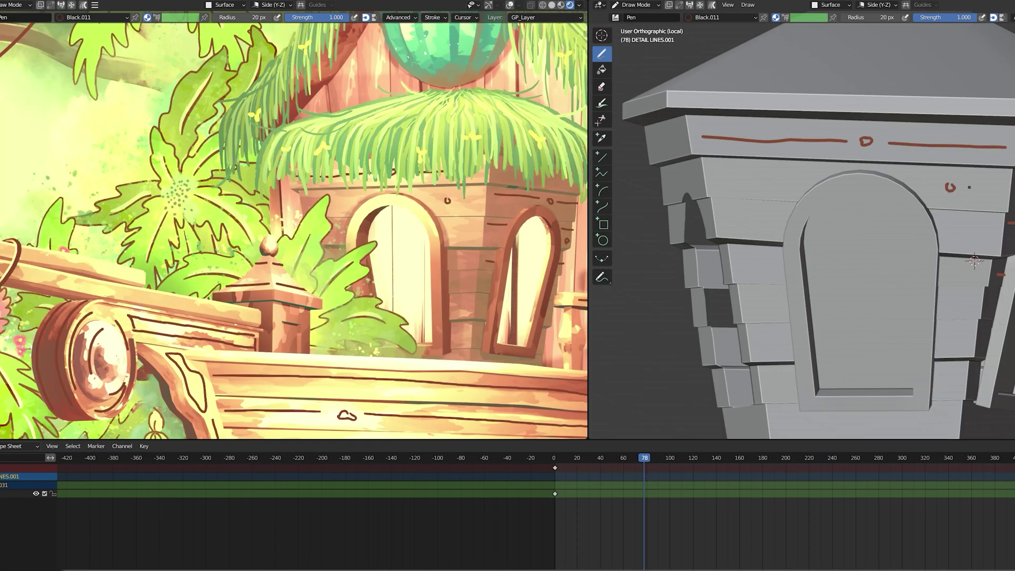
# - Draw red detail lines on the tower boards: a long line, a shorter one, and a small curl
pyautogui.moveTo(714, 177); pyautogui.dragTo(806, 180)
pyautogui.moveTo(723, 218); pyautogui.dragTo(776, 219)
pyautogui.moveTo(768, 264); pyautogui.dragTo(768, 271)
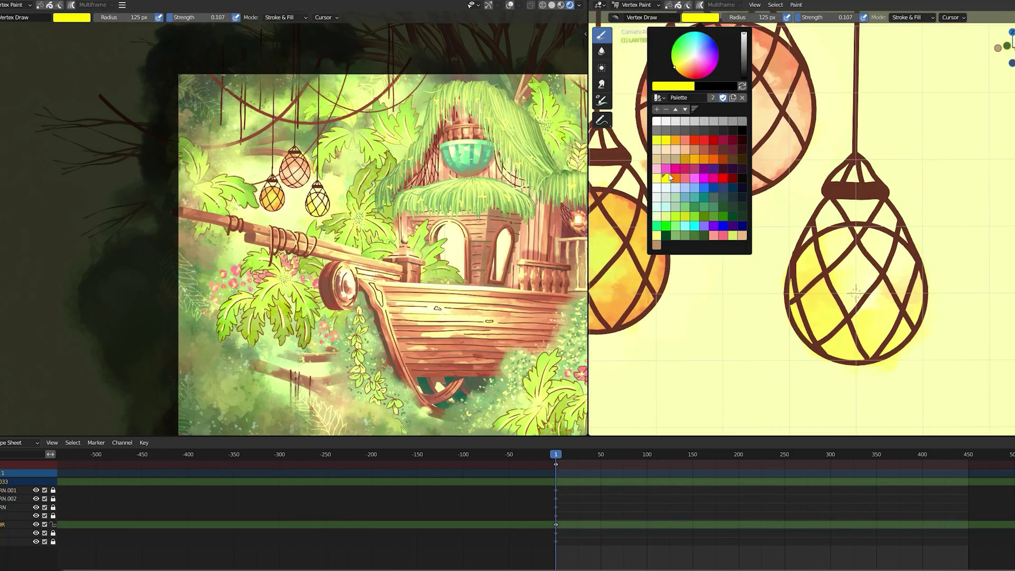
# - Brush yellow vertex colour over the third hanging lantern
pyautogui.moveTo(816, 317)
pyautogui.mouseDown()
pyautogui.moveTo(858, 357)
pyautogui.moveTo(836, 331)
pyautogui.moveTo(856, 294)
pyautogui.mouseUp()
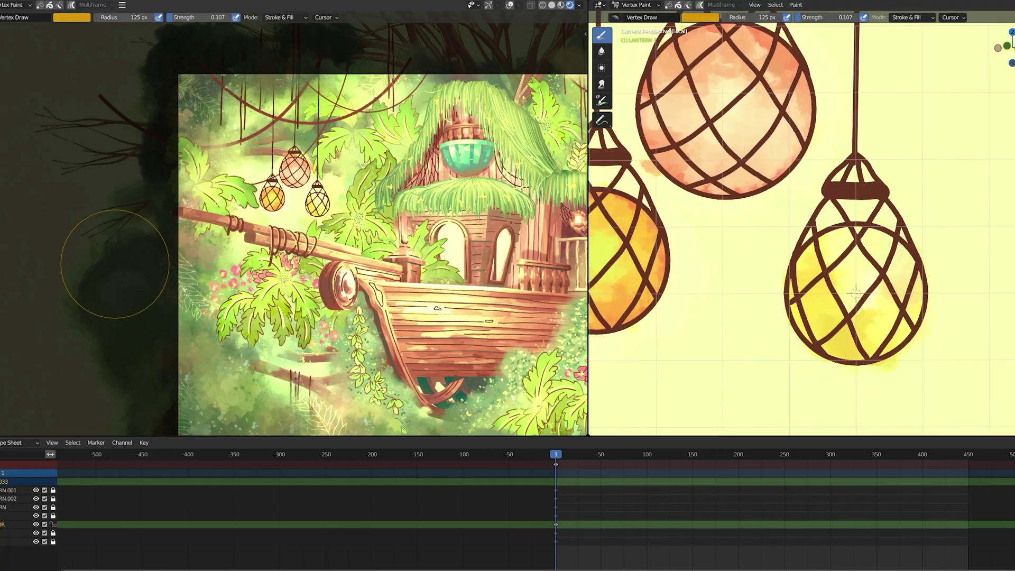